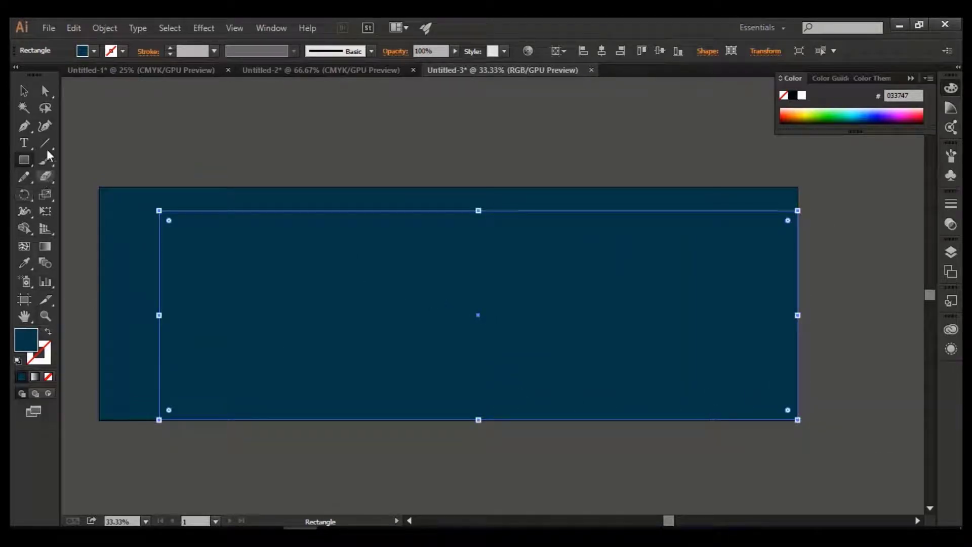
Fill the large inner rectangle with white, FFFFFF
double_click(31, 340)
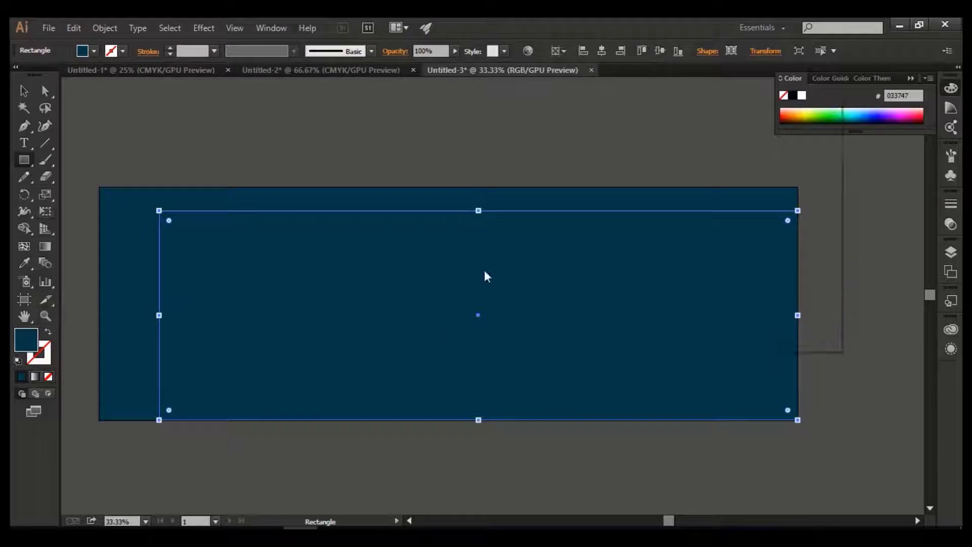
left_click(463, 192)
mouse_move(462, 192)
left_mouse_down()
mouse_move(460, 126)
mouse_move(439, 119)
left_mouse_up()
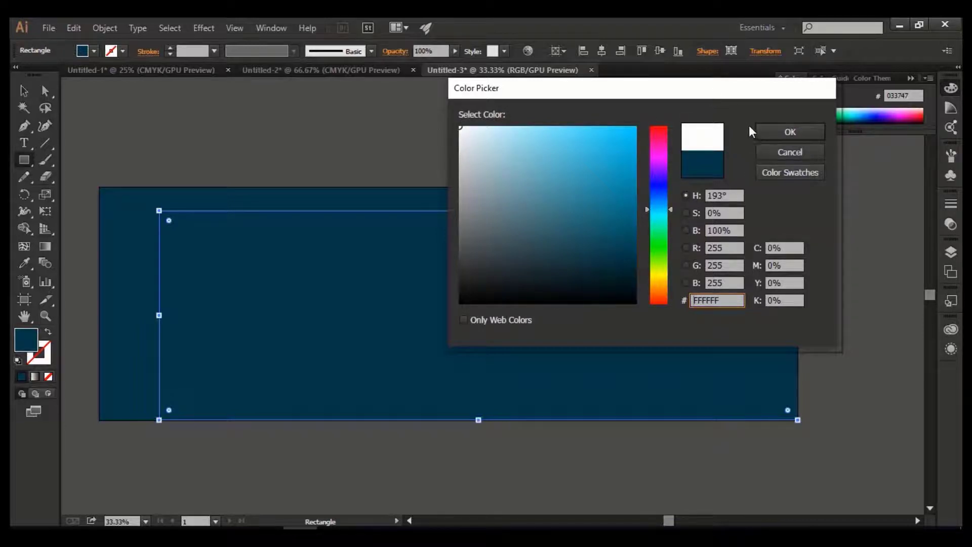
left_click(773, 131)
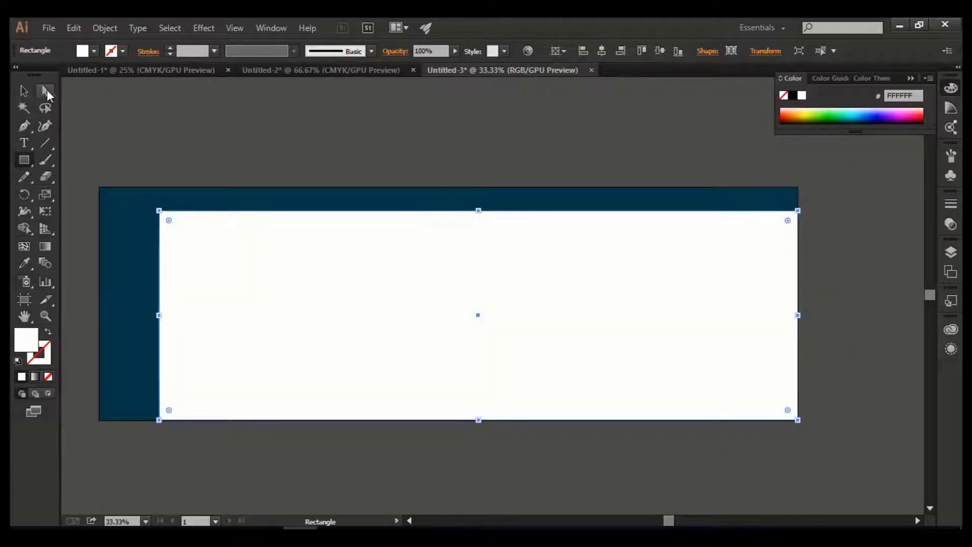
Slant the white rectangle's left edge by moving its upper-left corner inward and its lower-left corner slightly outward, and deselect it
left_click(46, 92)
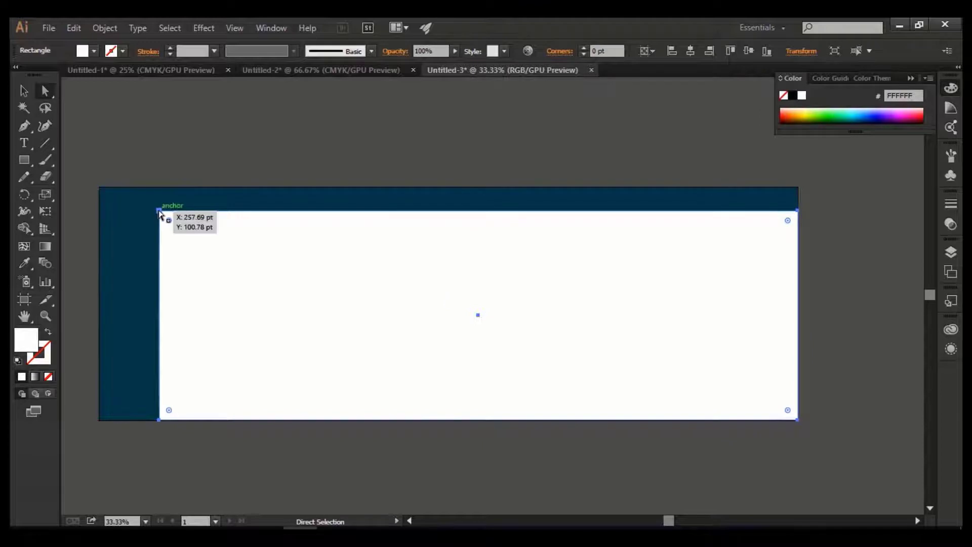
left_click_drag(159, 212, 290, 213)
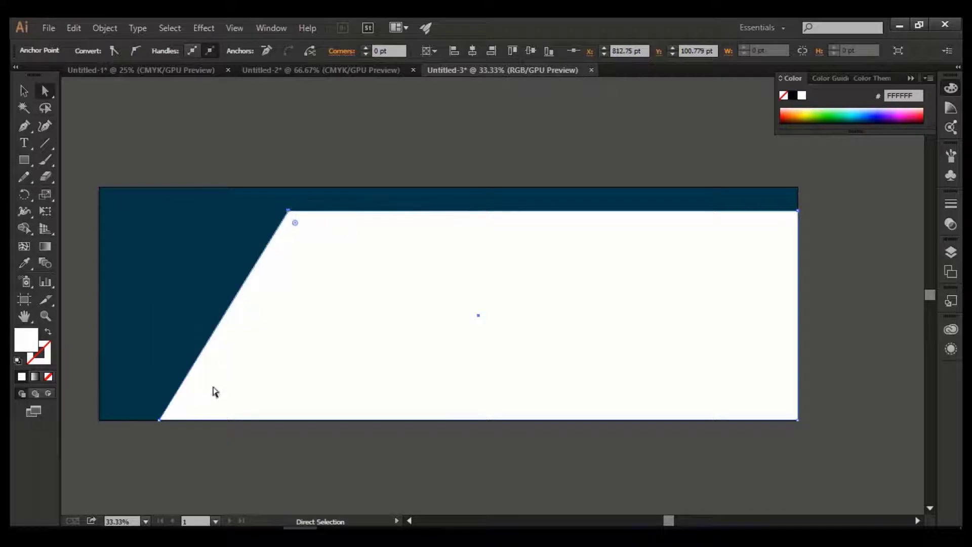
left_click_drag(159, 421, 134, 419)
left_click_drag(289, 213, 230, 211)
key("v")
key("ctrl+shift+a")
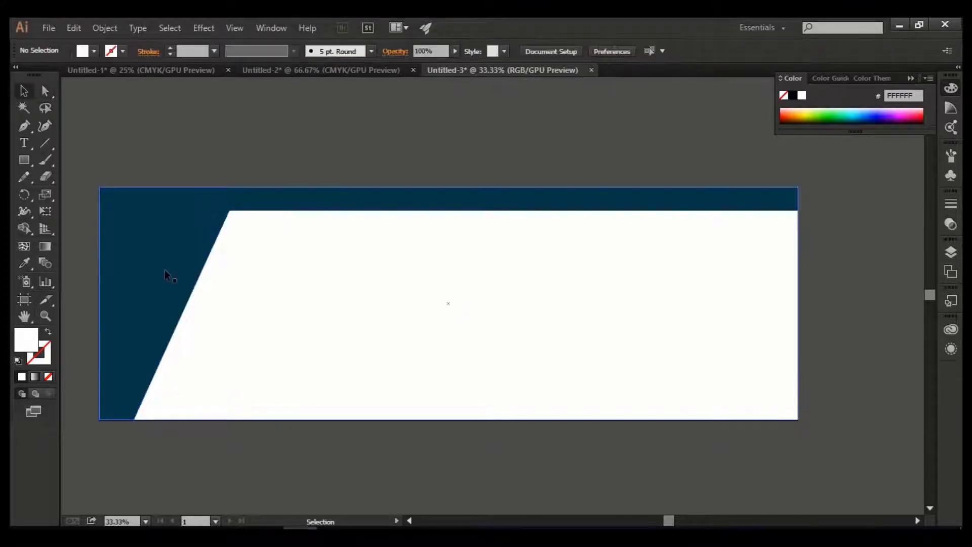
Draw a thin white horizontal bar about 2454 by 48 pt across the banner's upper part, overhanging its left edge
left_click_drag(24, 158, 77, 160)
mouse_move(83, 200)
left_mouse_down()
mouse_move(316, 239)
mouse_move(654, 218)
left_mouse_up()
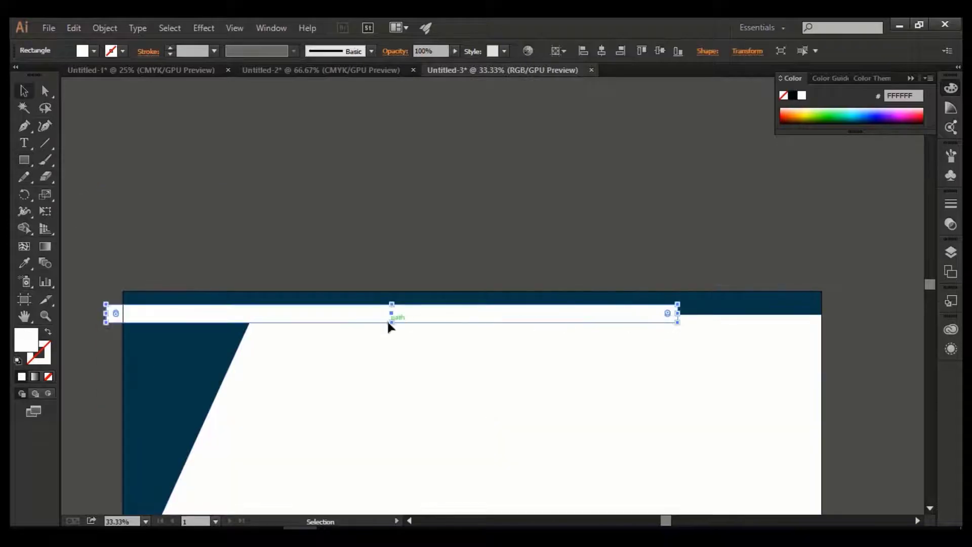
left_click_drag(387, 322, 389, 315)
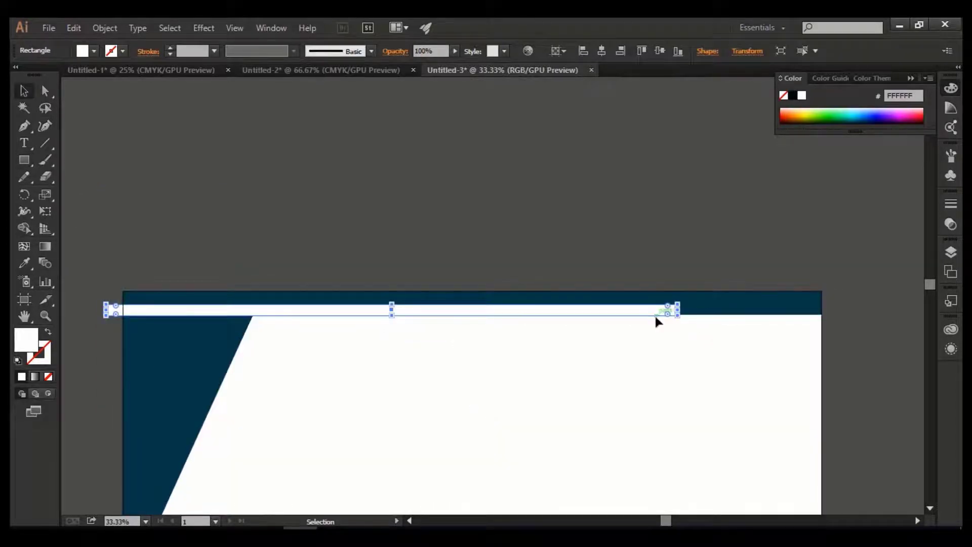
Round both corners at the thin bar's right end to a 24 pt radius
scroll(655, 320, "up", 4)
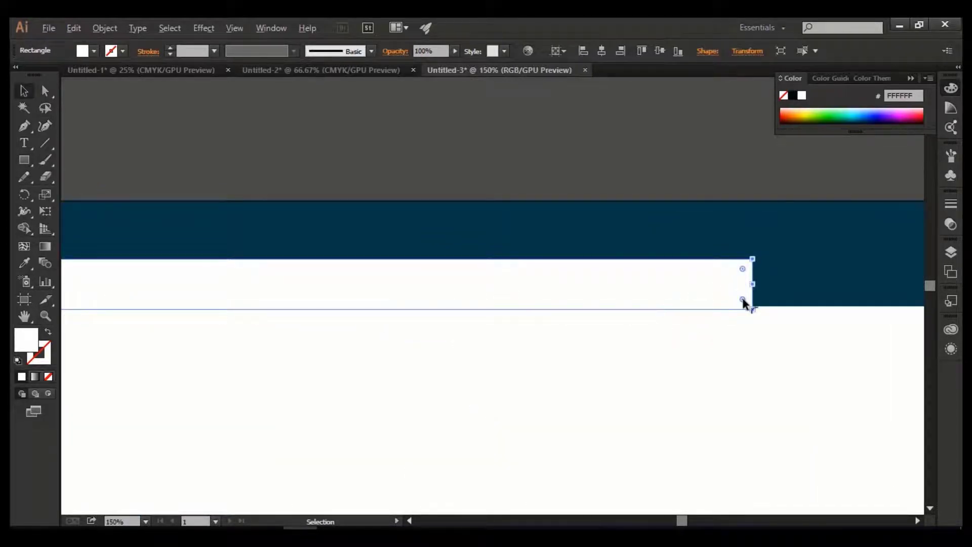
scroll(743, 303, "up", 2)
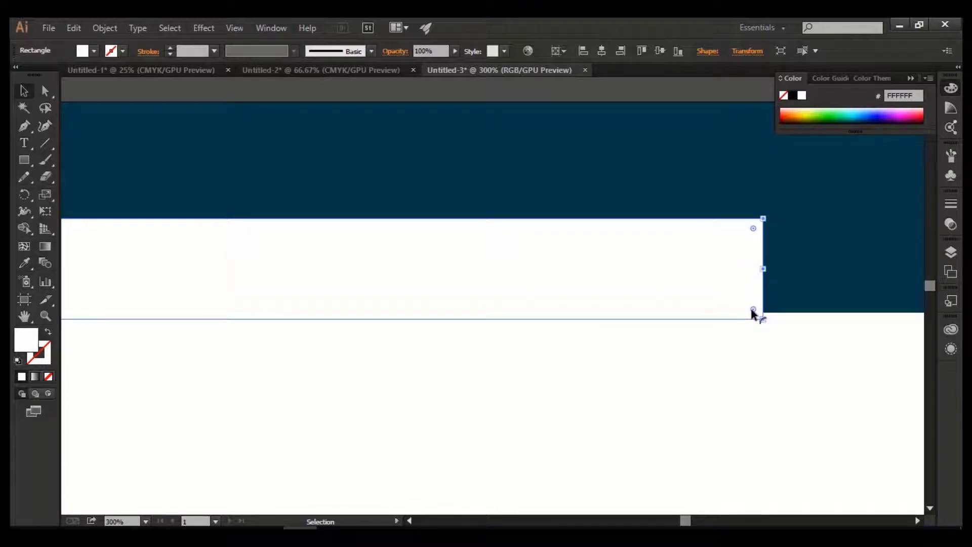
left_click(45, 90)
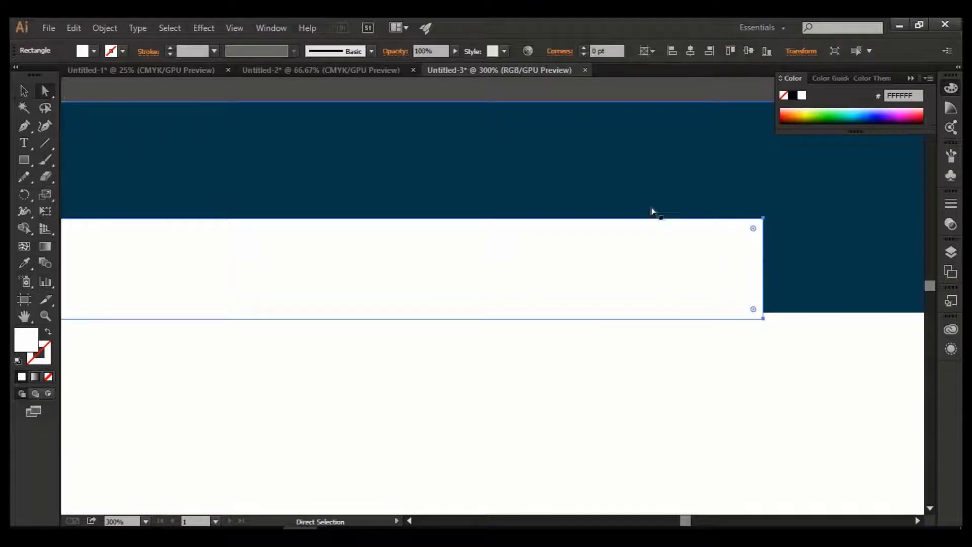
left_click(763, 218)
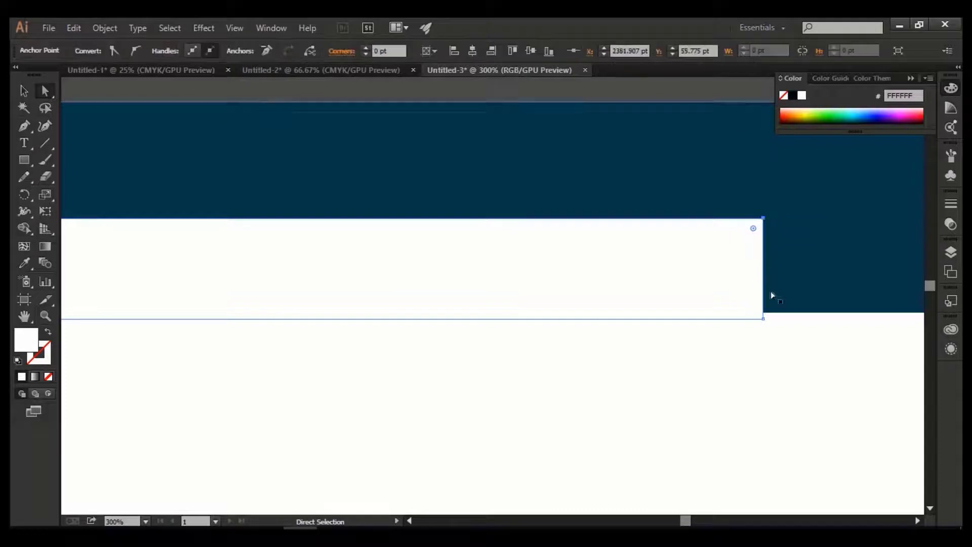
left_click(762, 319, "shift")
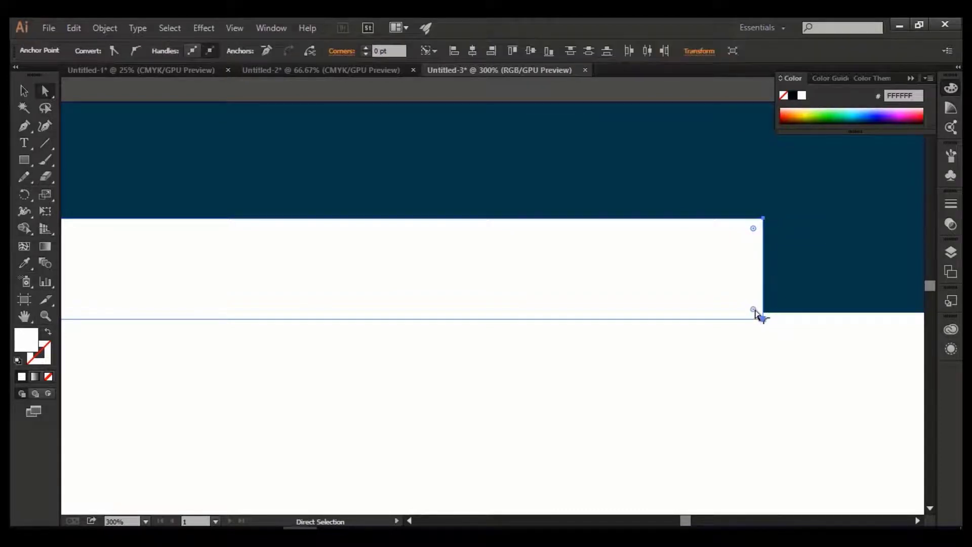
left_click_drag(754, 311, 600, 277)
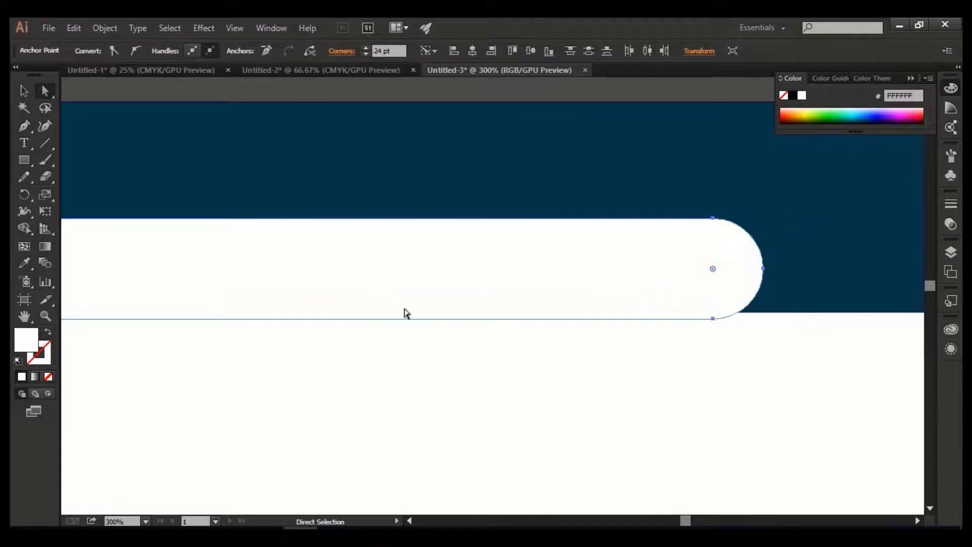
Move the thin bar down onto the white panel and stretch its left end beyond the artboard's left edge
scroll(424, 326, "down", 1)
scroll(424, 327, "down", 4)
left_click(24, 90)
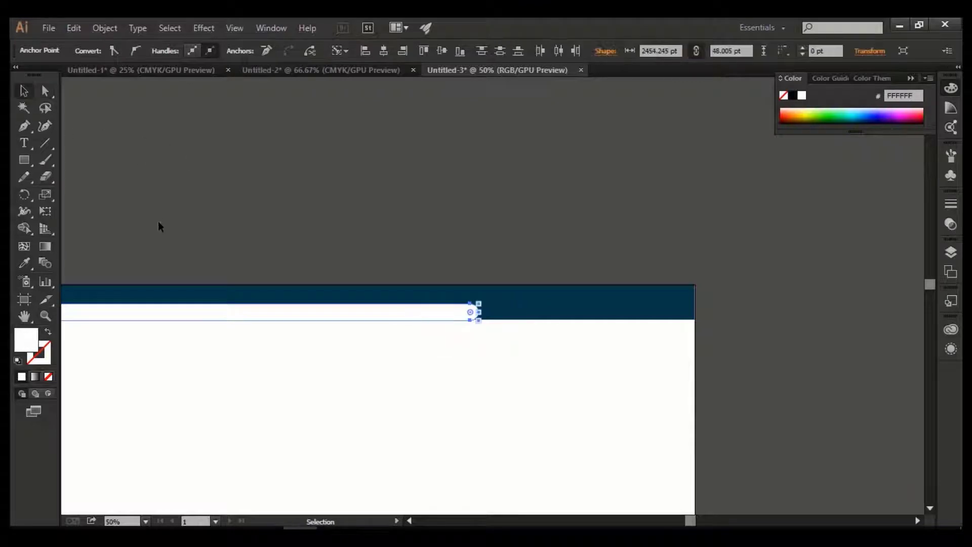
scroll(341, 158, "down", 1)
left_click_drag(386, 275, 525, 293)
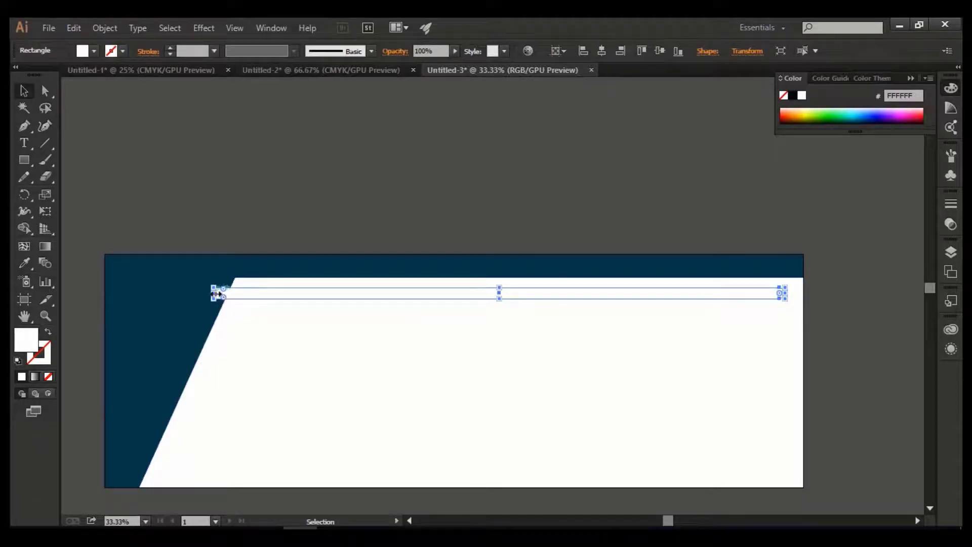
left_click_drag(213, 292, 88, 294)
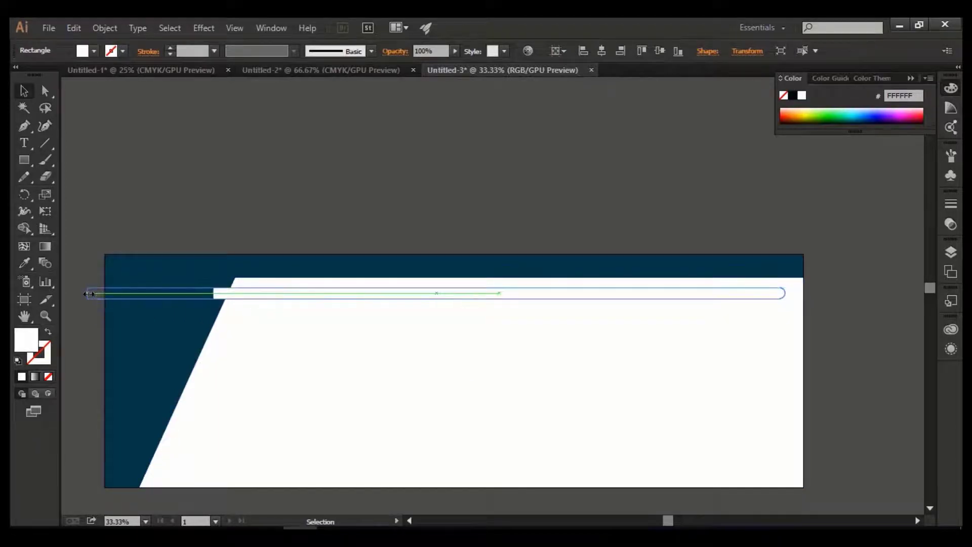
Duplicate the thin bar just below the original, offset slightly to the left
left_click(253, 211)
left_click(272, 288)
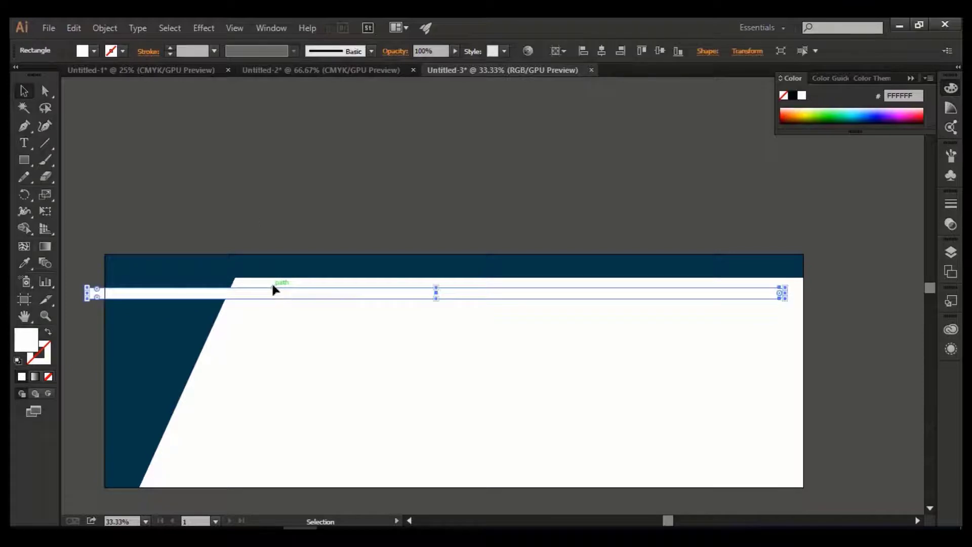
left_click_drag(276, 291, 260, 314)
Fill the upper thin bar with the medium blue swatch 0090C2
left_click(300, 293)
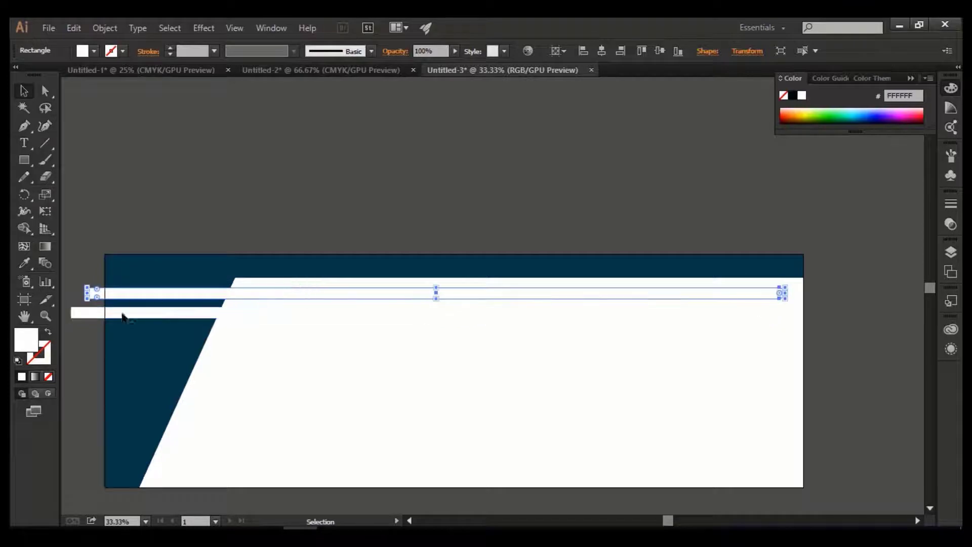
left_click(94, 51)
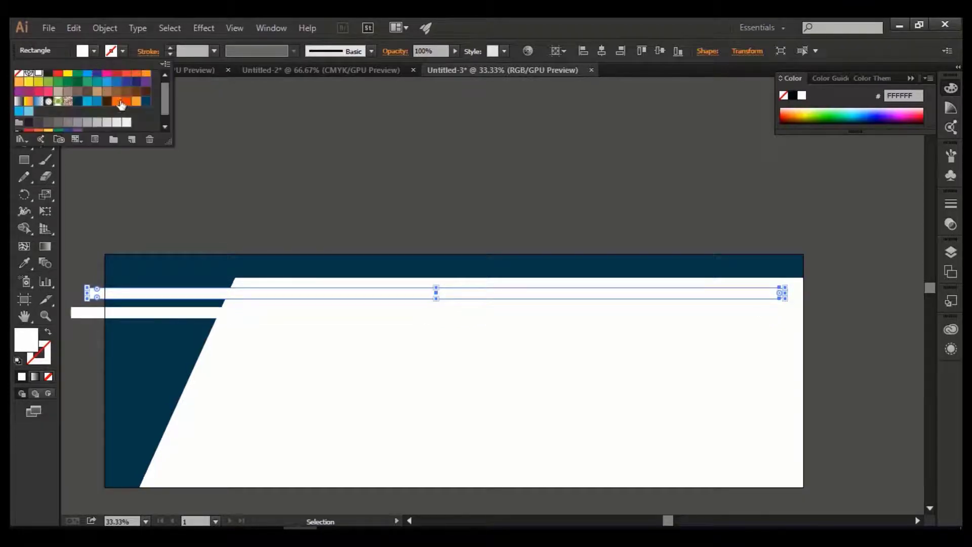
left_click(96, 104)
left_click(299, 147)
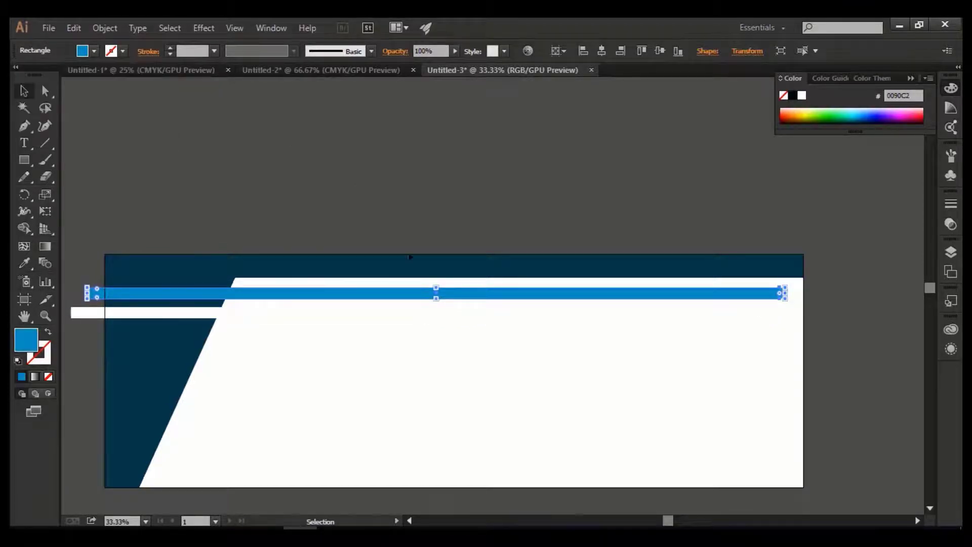
Fill the lower thin bar with the light blue swatch 00BFDC and deselect it
left_click(528, 312)
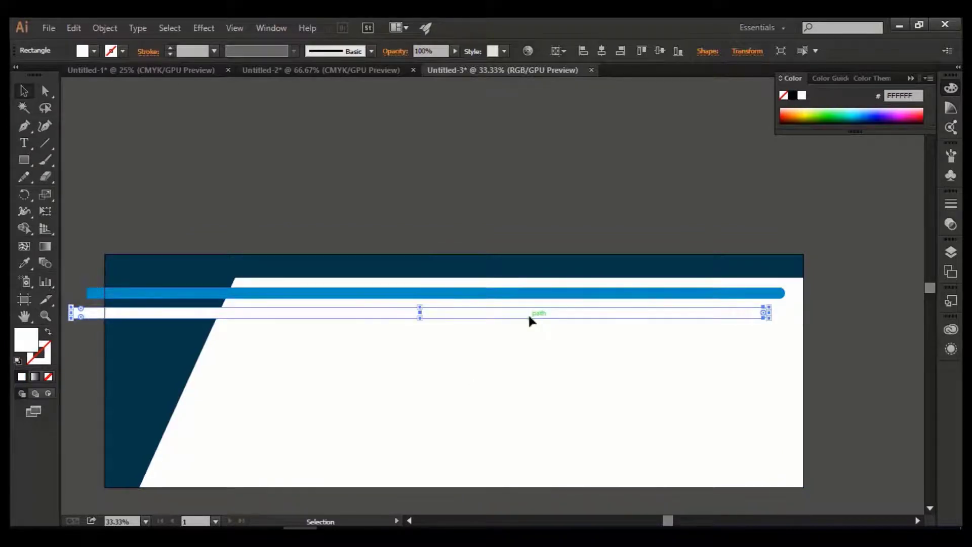
left_click(95, 52)
left_click(89, 102)
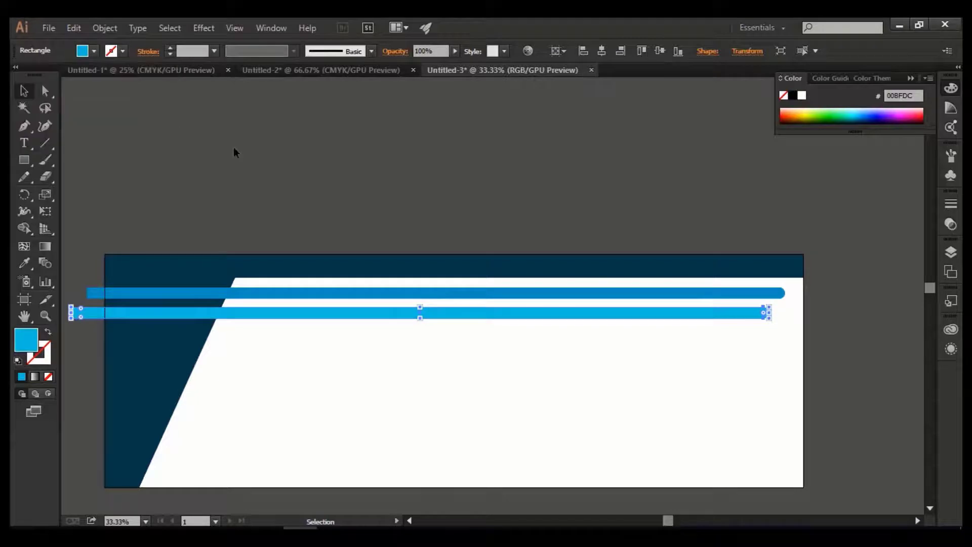
left_click(236, 147)
Select all the shapes and trim the bars' overhanging left ends at the artboard edge with Shape Builder
key("ctrl+minus")
left_click_drag(296, 349, 331, 372)
left_click(24, 227)
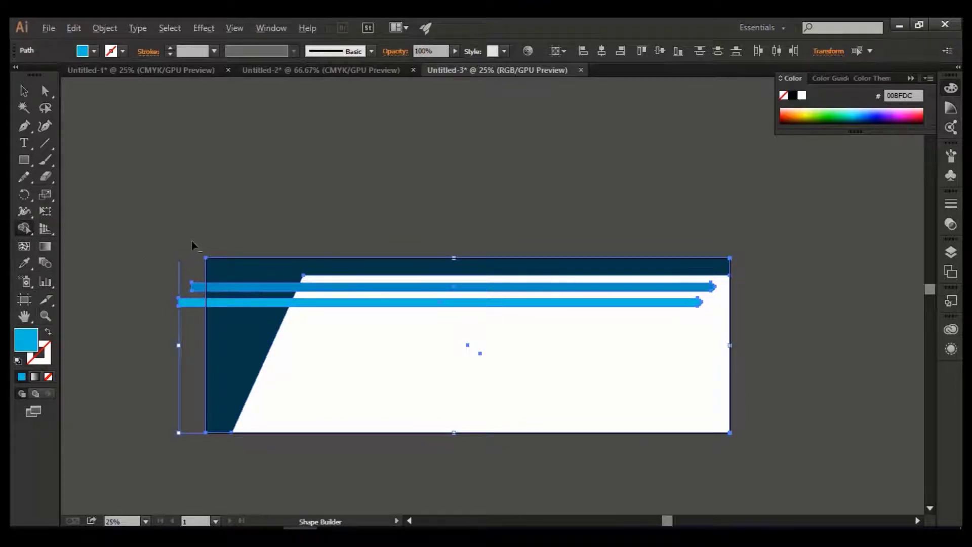
left_click_drag(198, 271, 195, 309)
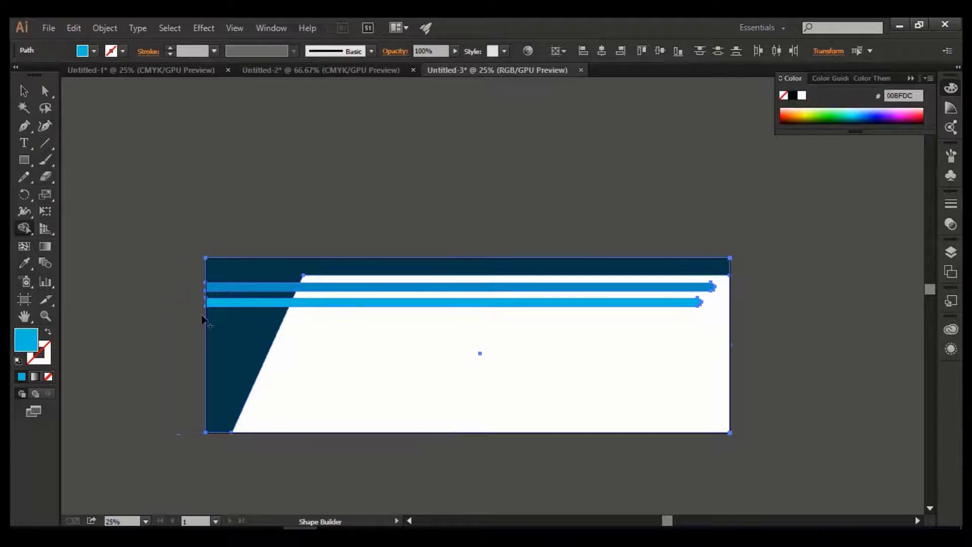
left_click(22, 86)
left_click(165, 180)
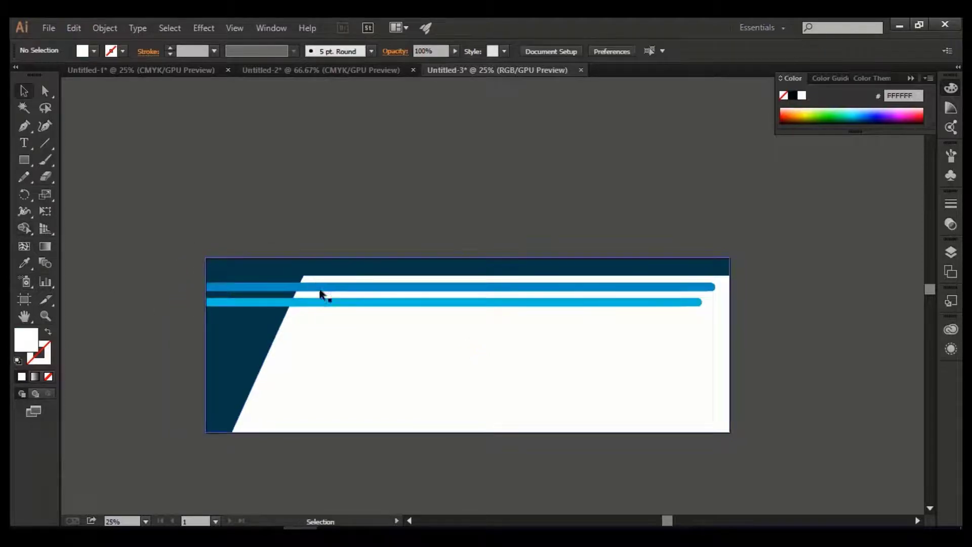
Add the person's first name as 72 pt black text in the right half of the white panel
scroll(508, 349, "up", 1)
left_click_drag(504, 342, 461, 315)
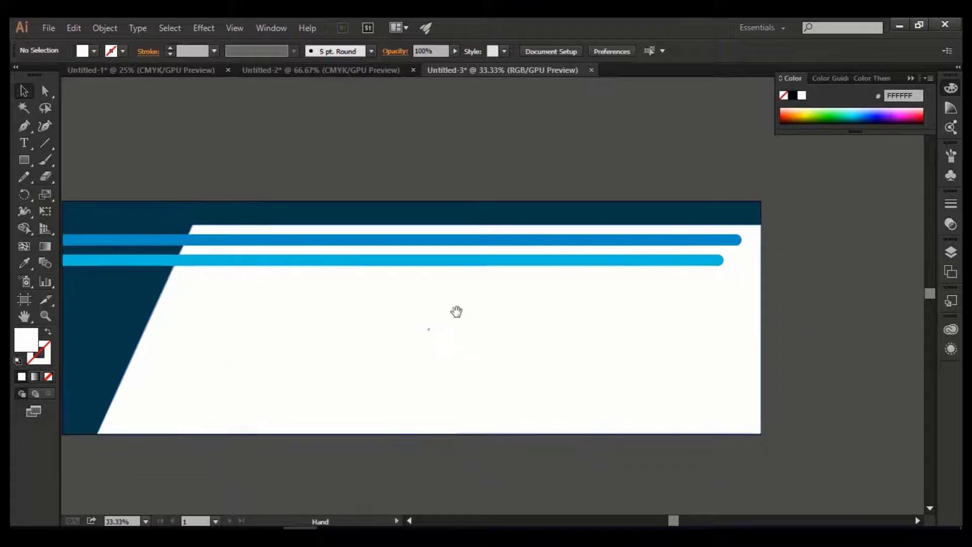
left_click(24, 144)
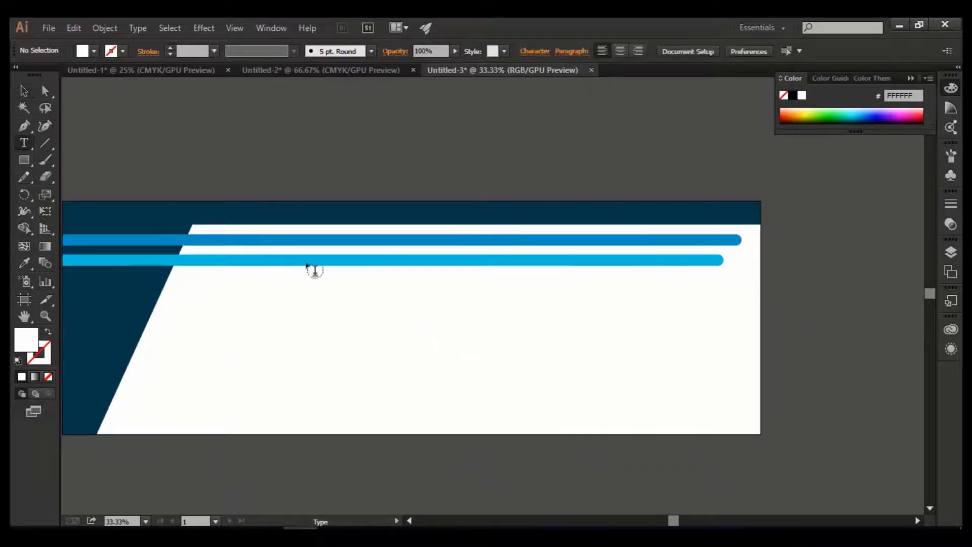
left_click(530, 333)
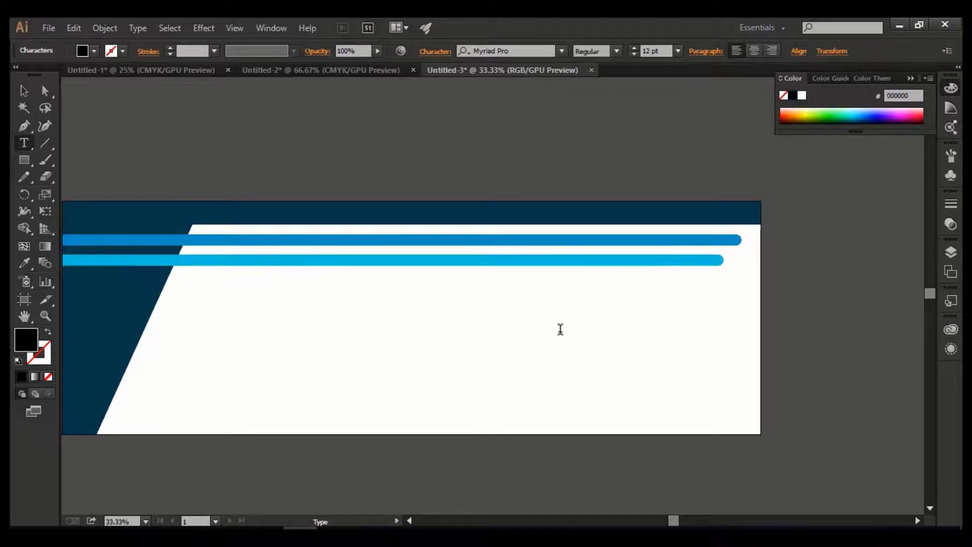
left_click(679, 51)
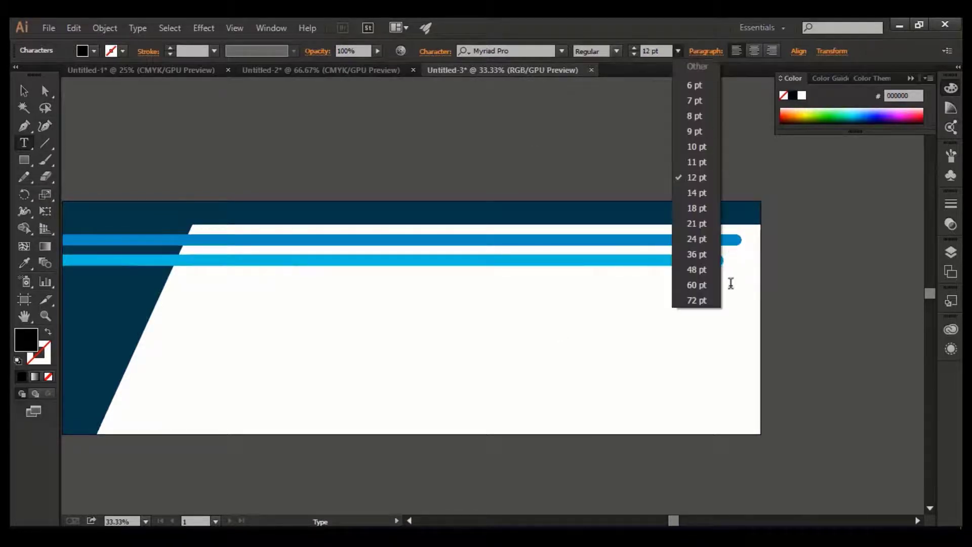
left_click(707, 302)
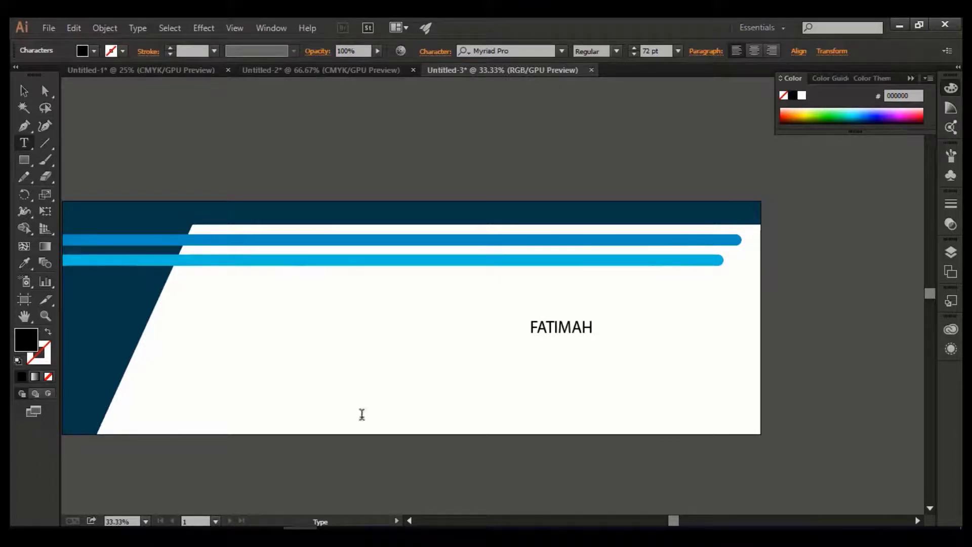
left_click(24, 90)
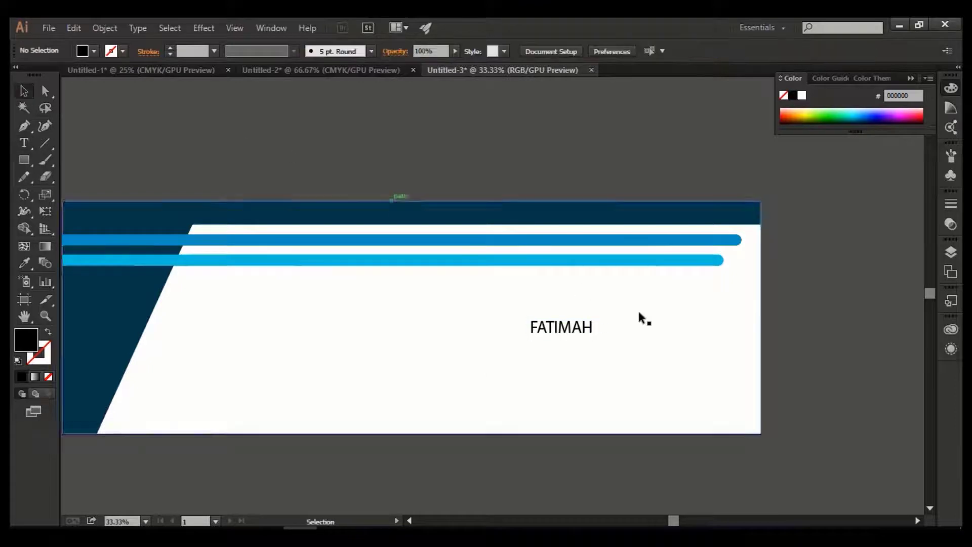
Enlarge the name text to 132 pt and set its font style to Bold
left_click(572, 328)
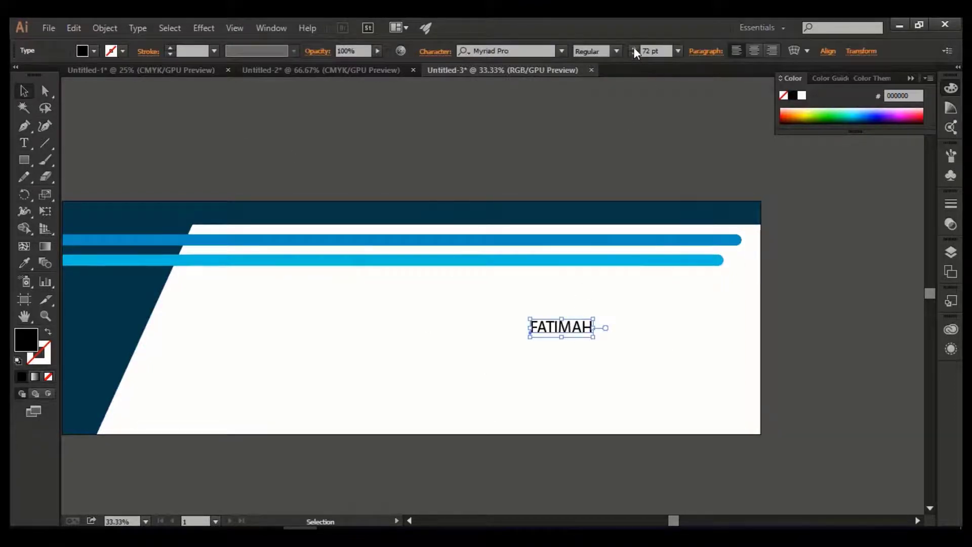
left_click_drag(634, 48, 633, 48)
left_click(615, 51)
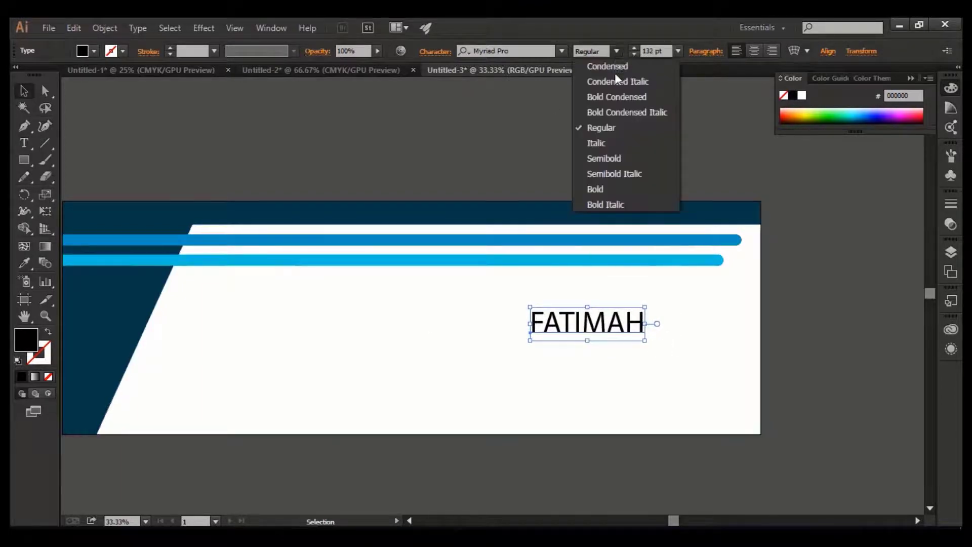
left_click(620, 189)
left_click(567, 345)
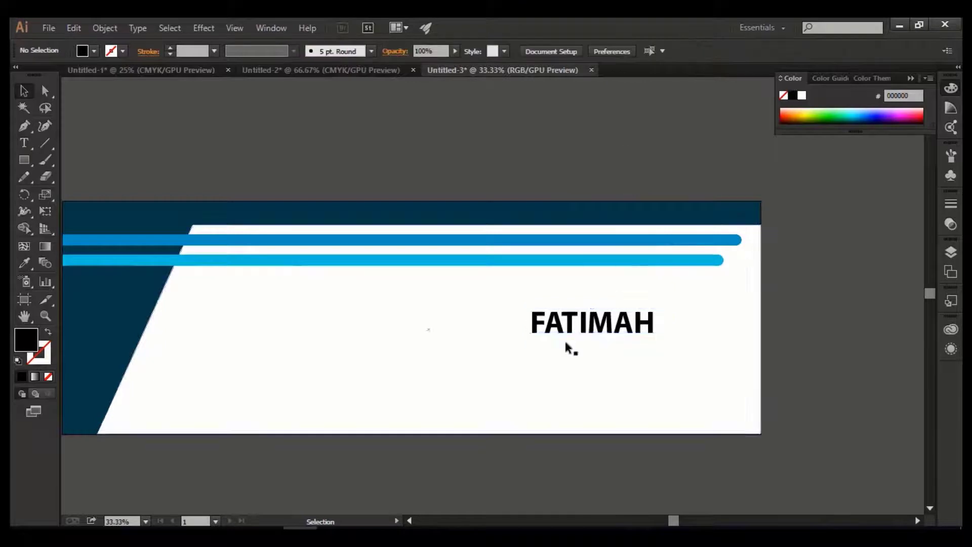
Move the name text toward the white panel's right edge and add a separate text line reading GRAPHICS directly below it
left_click(601, 327)
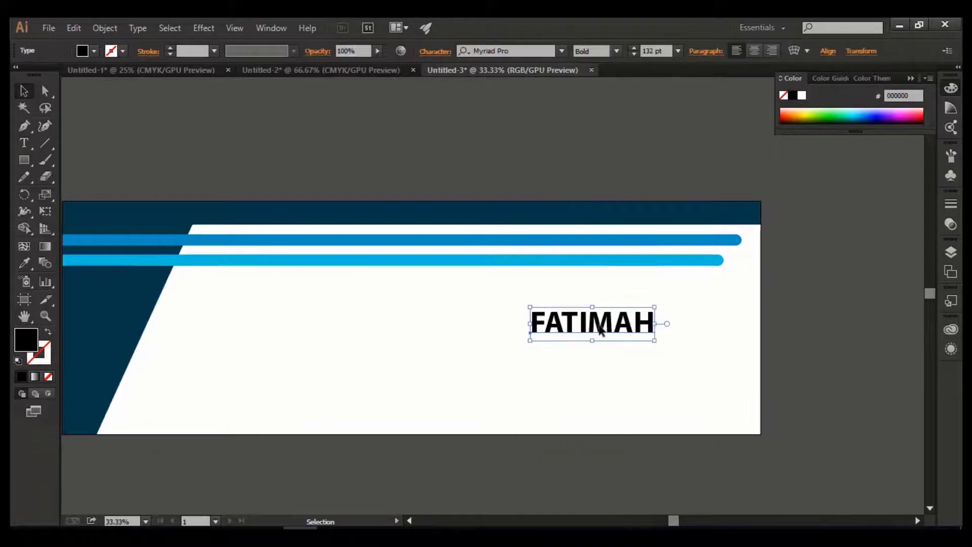
left_click_drag(601, 329, 668, 342)
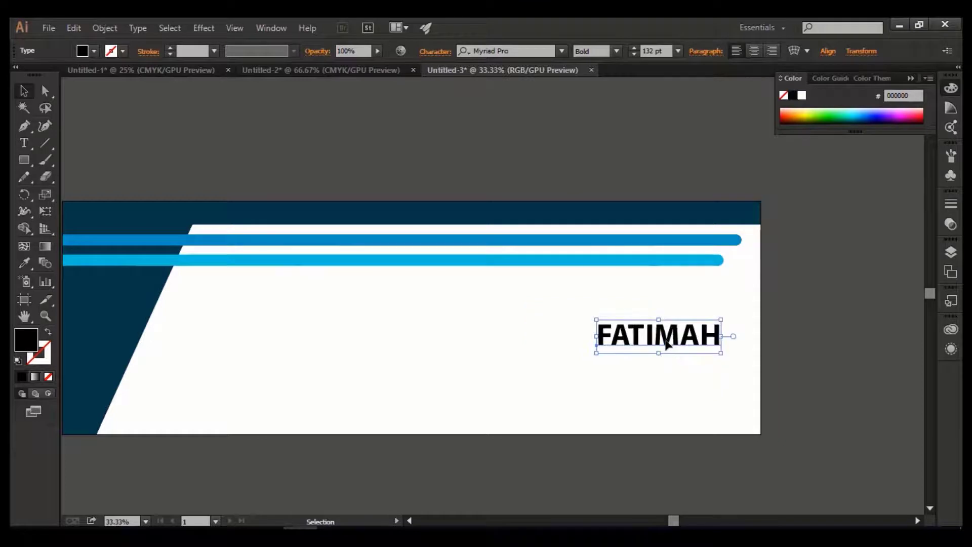
left_click_drag(669, 344, 562, 356)
key("t")
type("Gra")
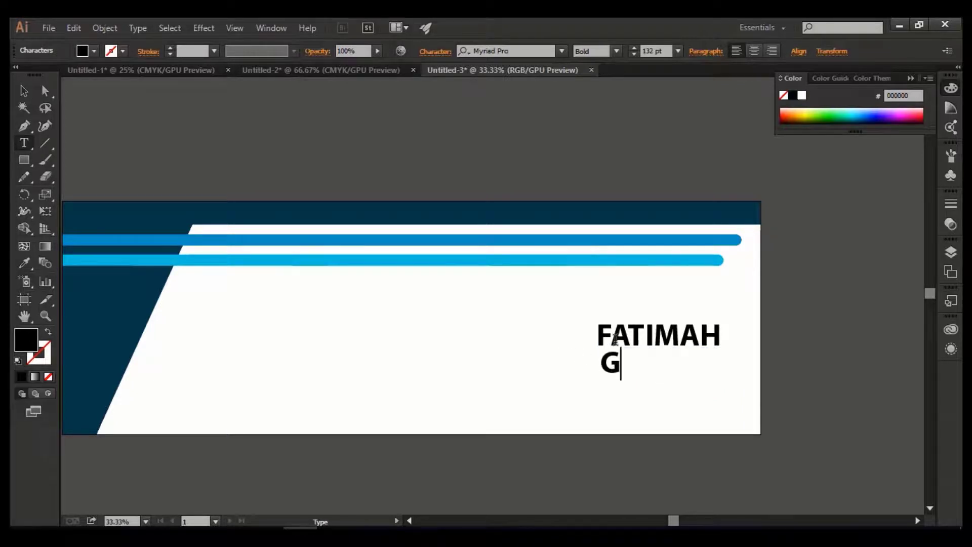
key("BackSpace")
key("BackSpace")
type("RAPHICS")
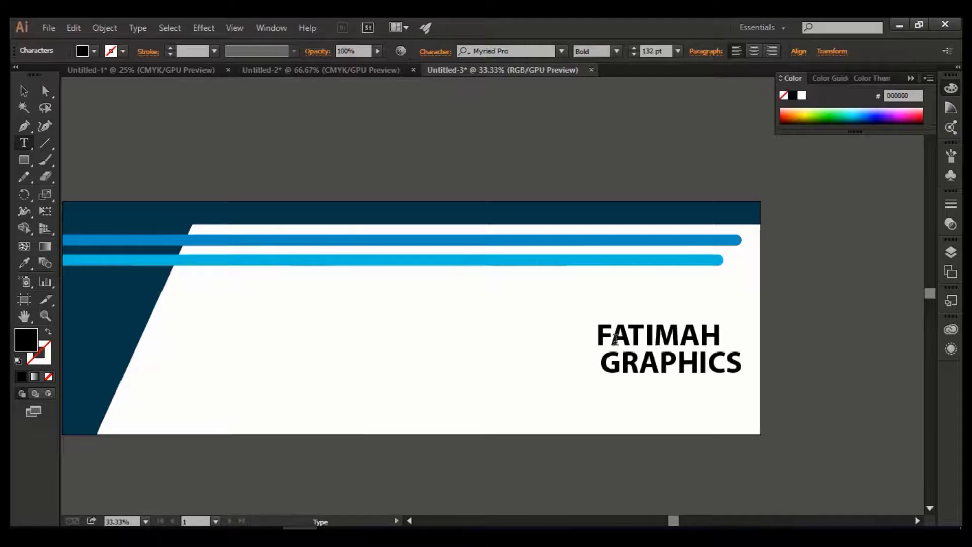
key("Escape")
Reduce the font size of the GRAPHICS text to 116 pt
left_click(633, 53)
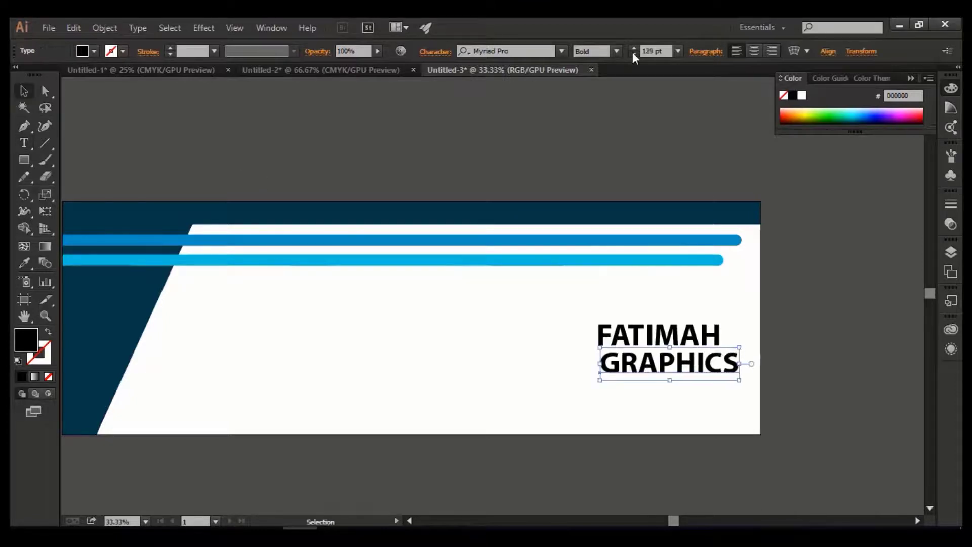
left_click(633, 53)
left_click(633, 53)
left_click(633, 53)
left_click(633, 52)
left_click(632, 53)
left_click(633, 53)
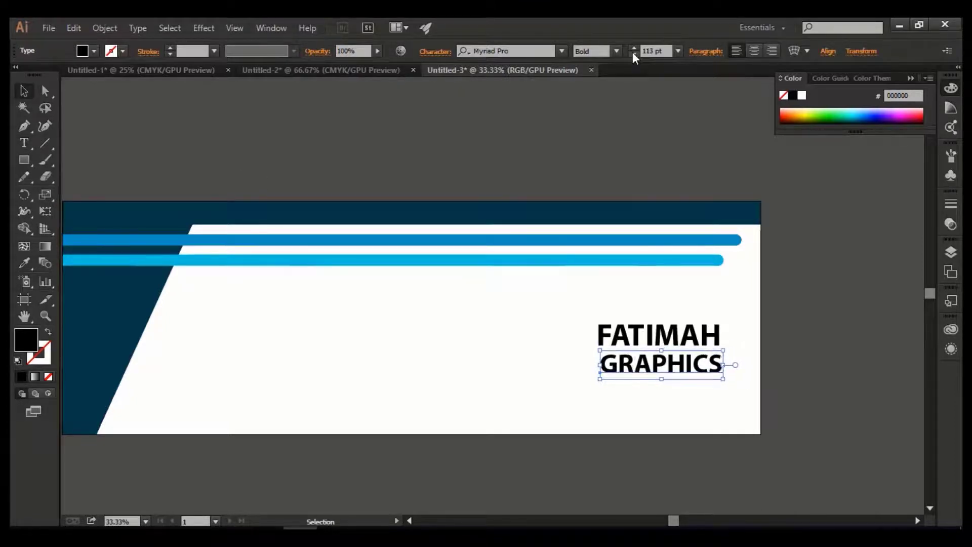
left_click(633, 53)
left_click(633, 52)
left_click(633, 47)
left_click(633, 48)
left_click(633, 47)
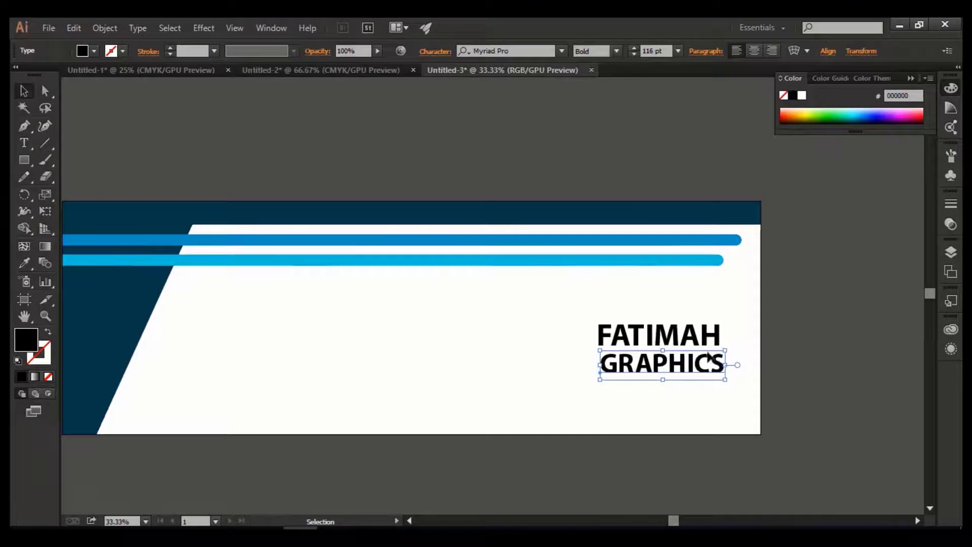
Set the GRAPHICS text to Regular and scale it down to about 77 pt, flush with the name's right end
left_click(617, 51)
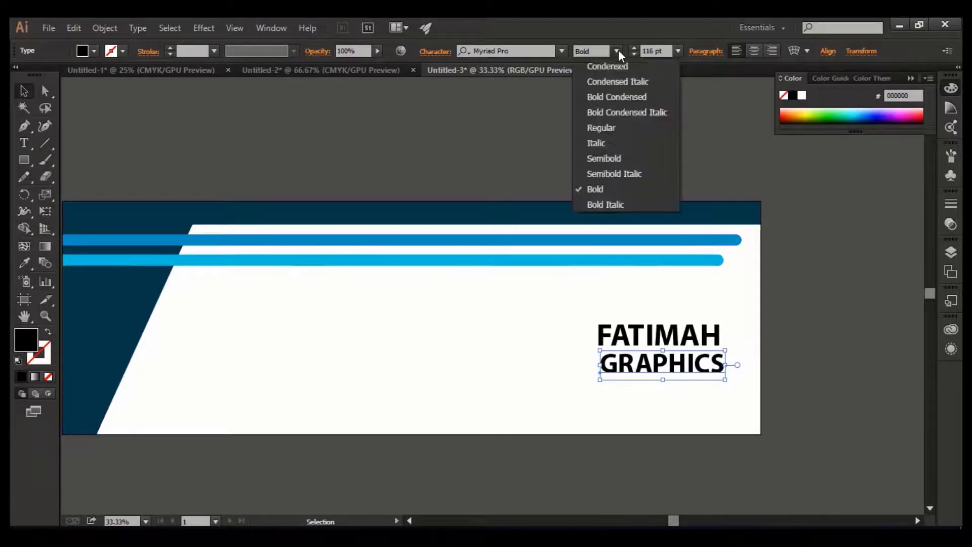
left_click(616, 127)
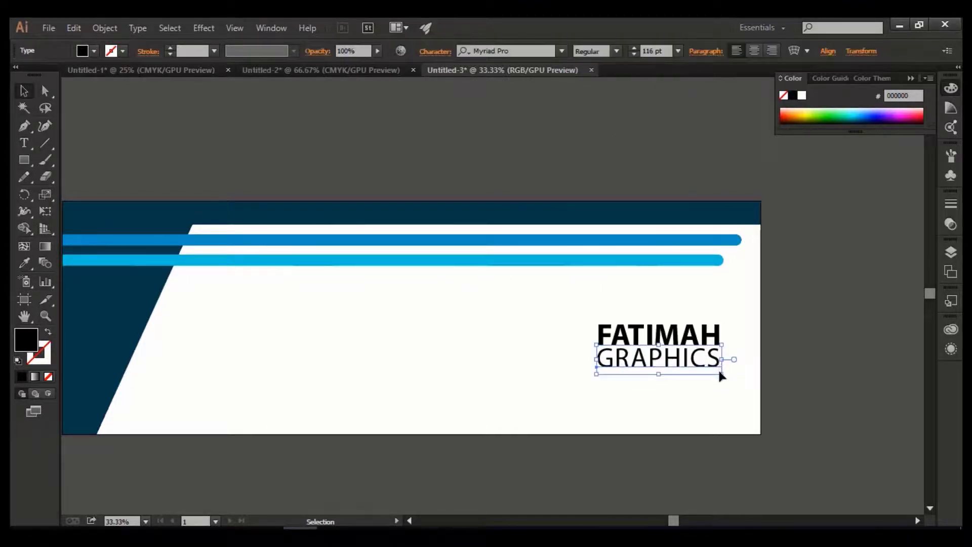
left_click_drag(721, 375, 718, 360)
left_click(828, 273)
left_click(855, 370)
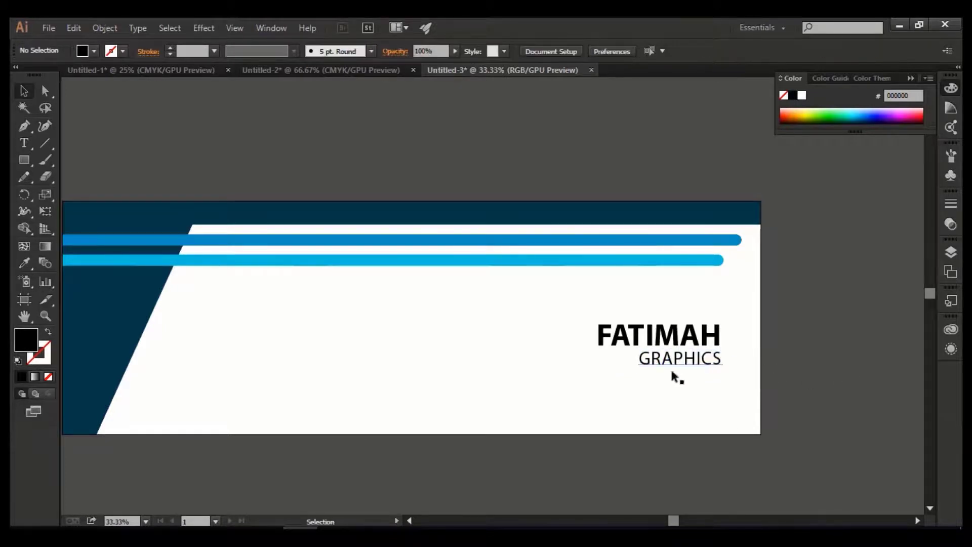
Move the name and GRAPHICS texts together into the lower right corner of the white panel, in line with the upper stripe's end
scroll(609, 396, "down", 1)
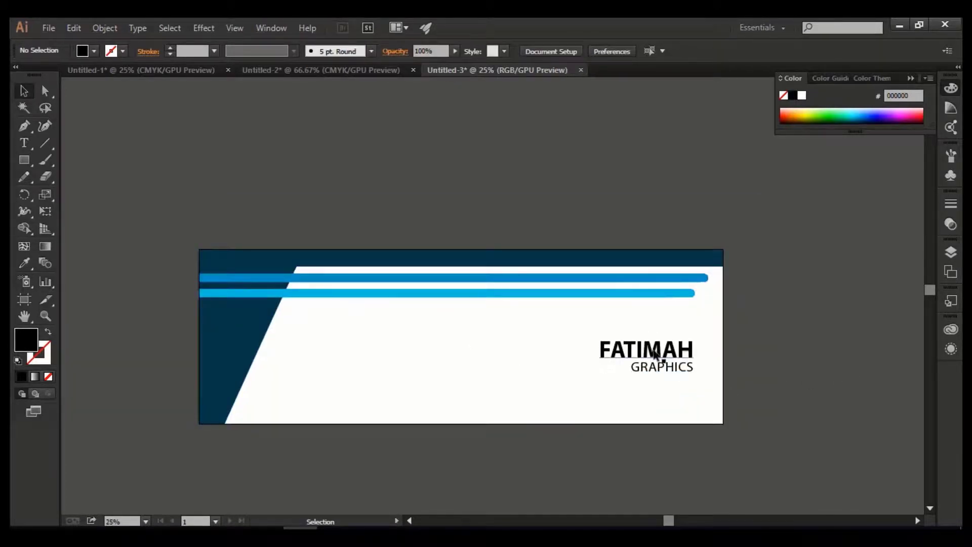
left_click(659, 362)
left_click_drag(659, 372, 665, 409)
left_click(799, 372)
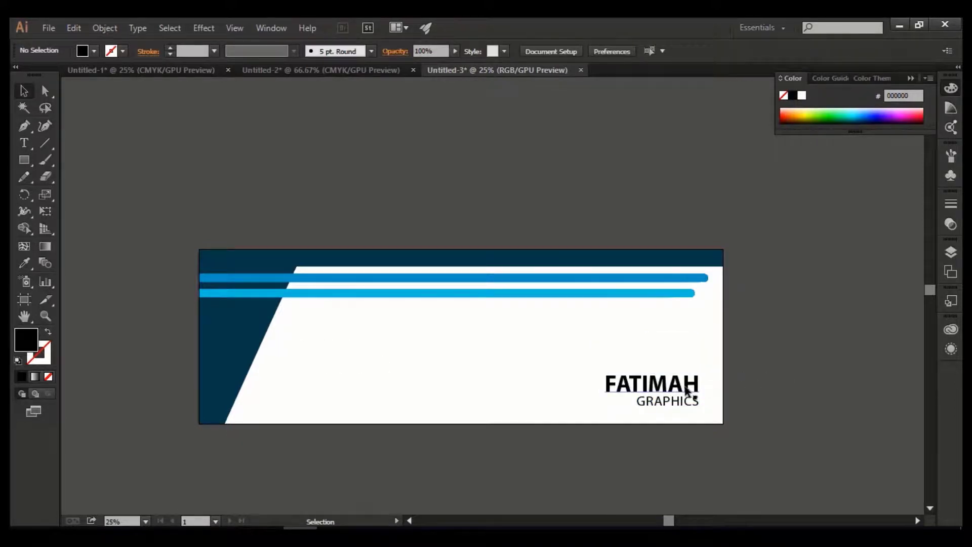
left_click_drag(688, 389, 697, 389)
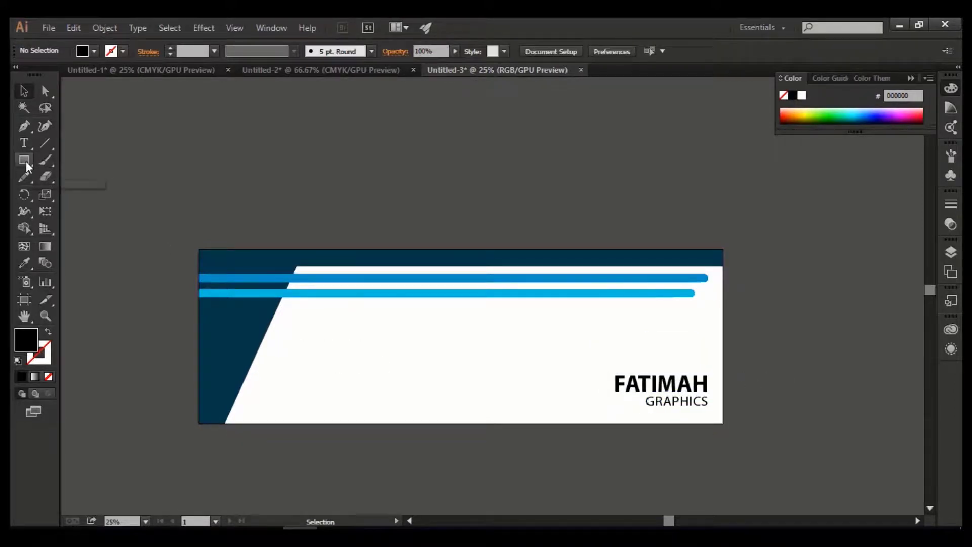
Create an area text box across the middle of the white panel and fill it with repeated copies of "This is the sample text."
left_click(26, 144)
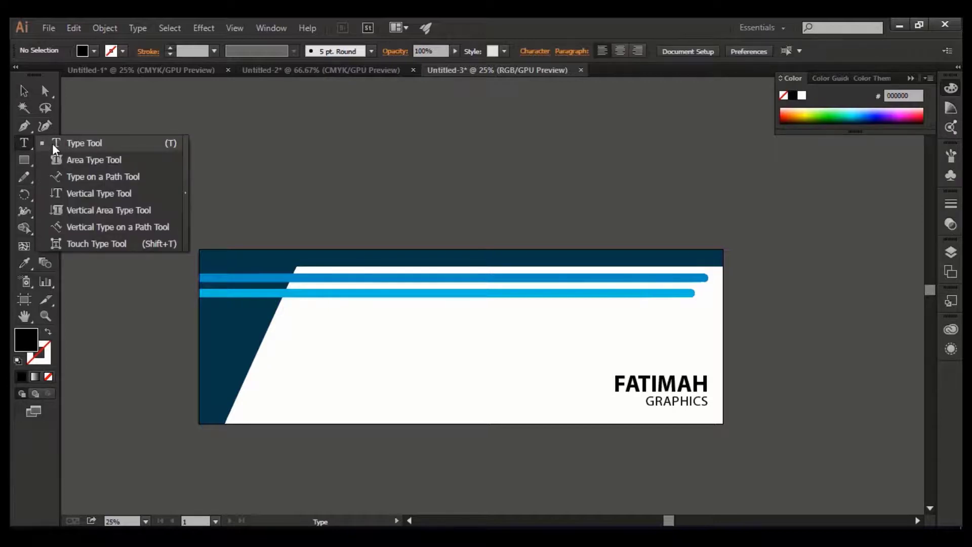
left_click(53, 144)
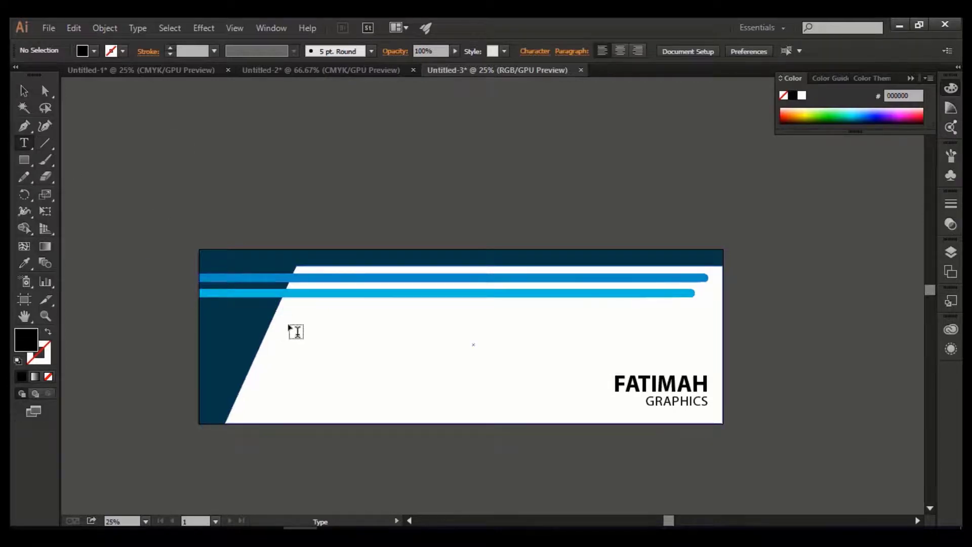
left_click_drag(289, 325, 603, 370)
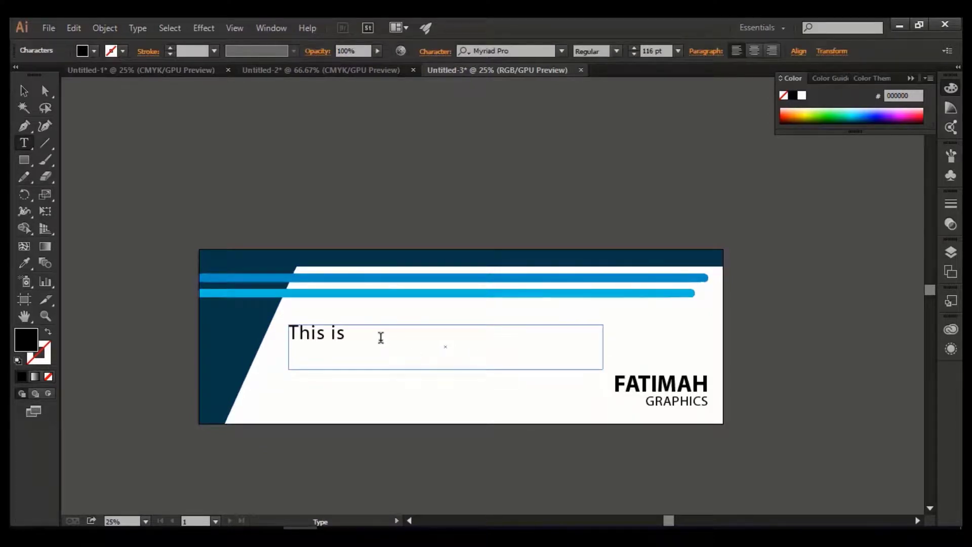
type("This is the sample text")
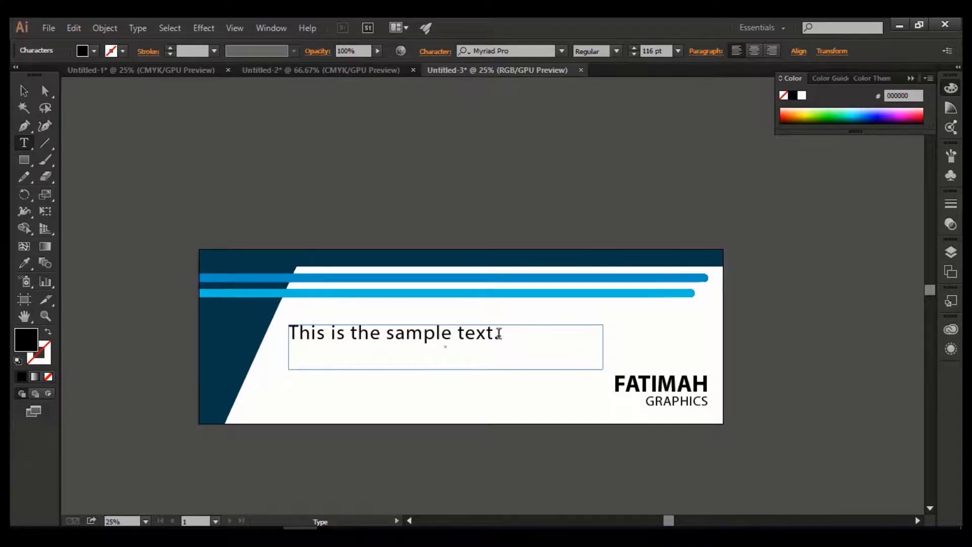
left_click_drag(503, 333, 267, 333)
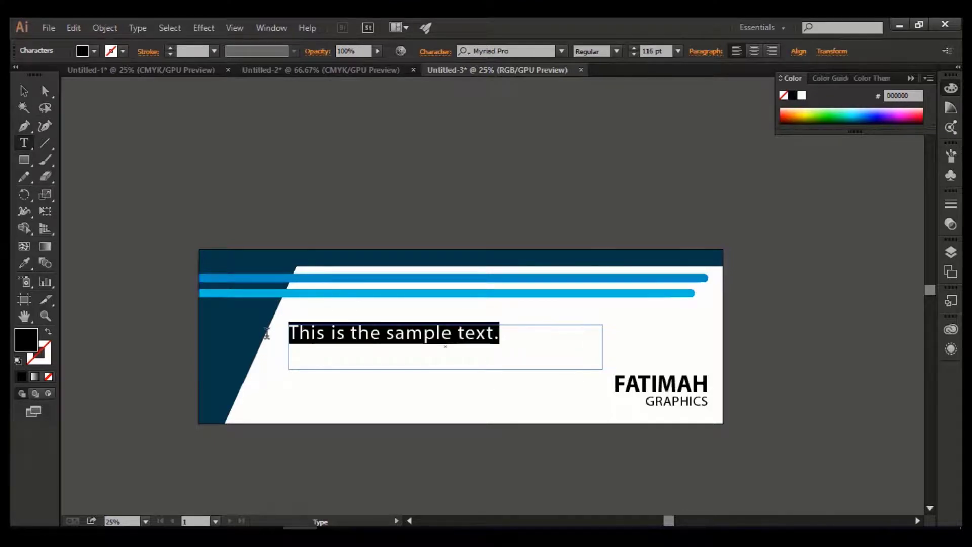
left_click(505, 332)
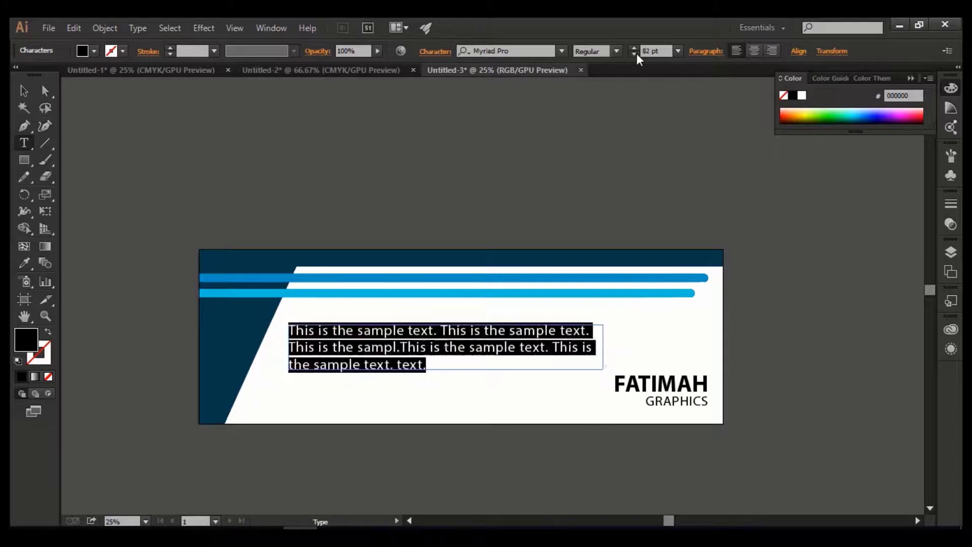
Reduce the sample paragraph's font size to 74 pt
left_click(636, 54)
left_click(636, 54)
left_click(636, 54)
left_click(636, 54)
left_click(637, 54)
left_click(637, 54)
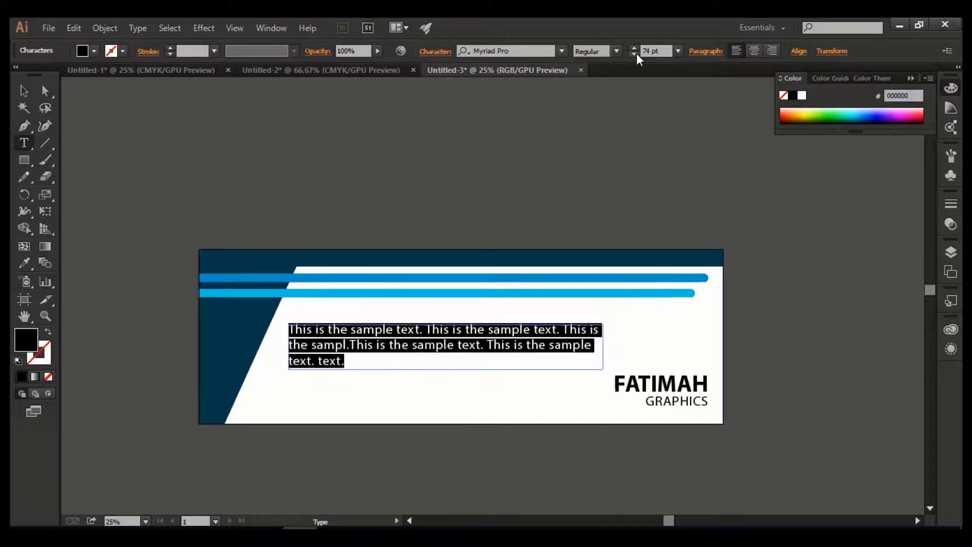
left_click(485, 194)
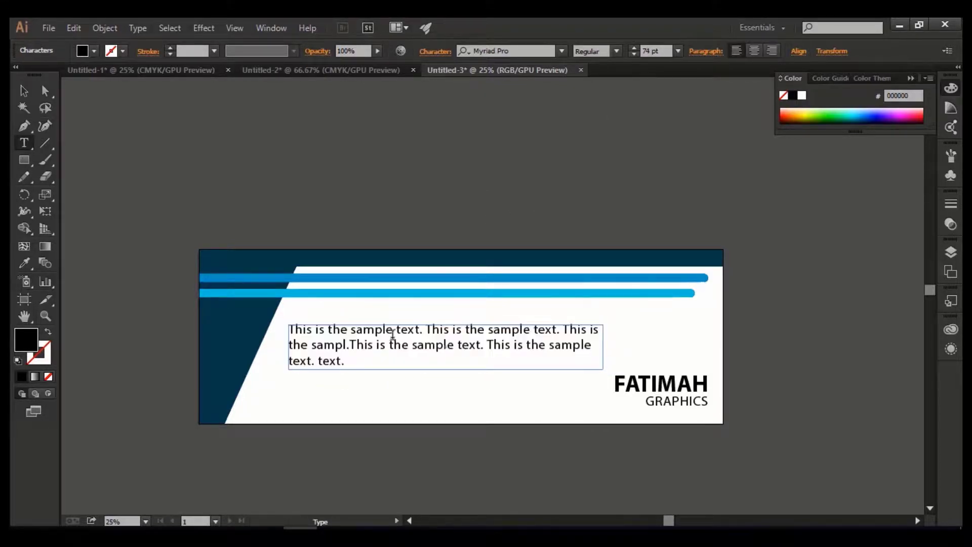
Append more copies of the sample sentence to the paragraph and reduce its font size to 48 pt
left_click(346, 363)
type("This is the sample text. This is the sample")
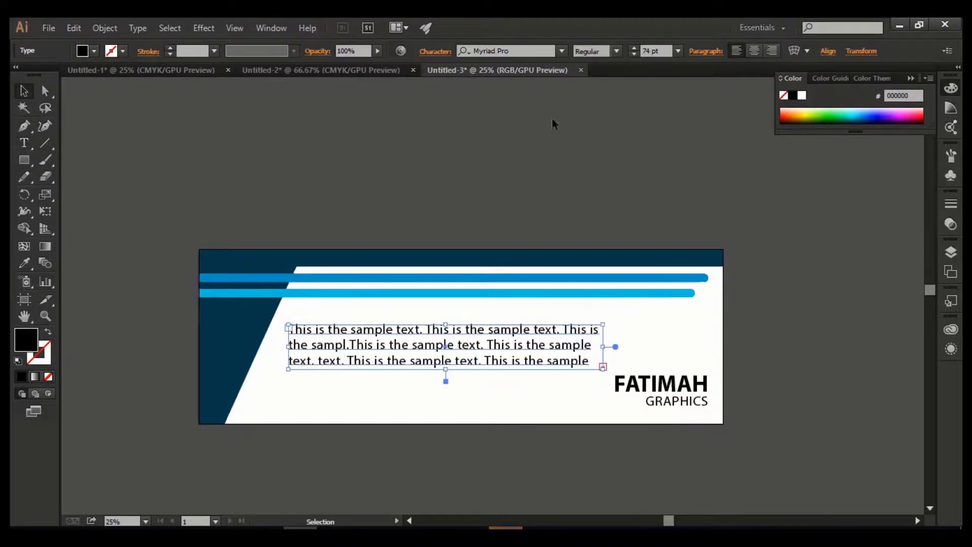
left_click(634, 54)
left_click(634, 54)
left_click(634, 54)
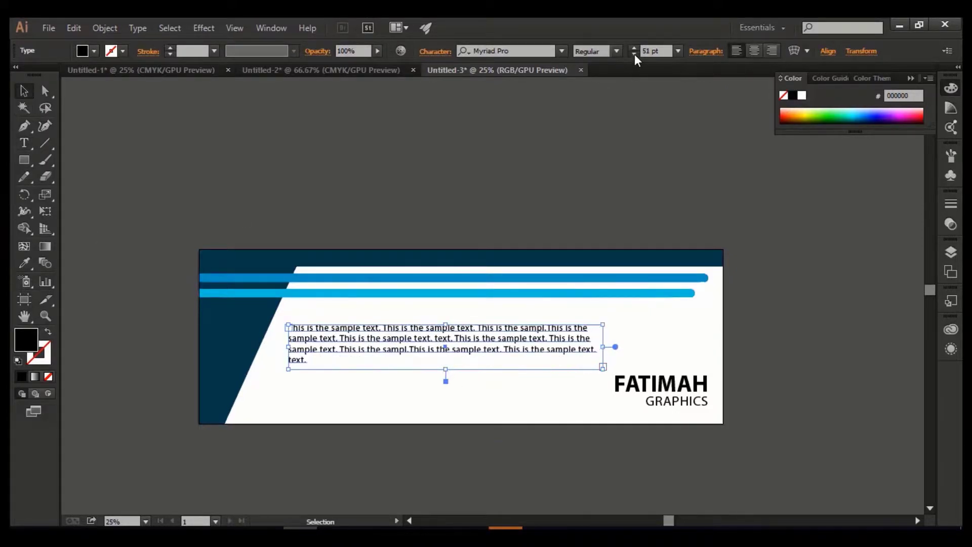
left_click(634, 54)
left_click(635, 47)
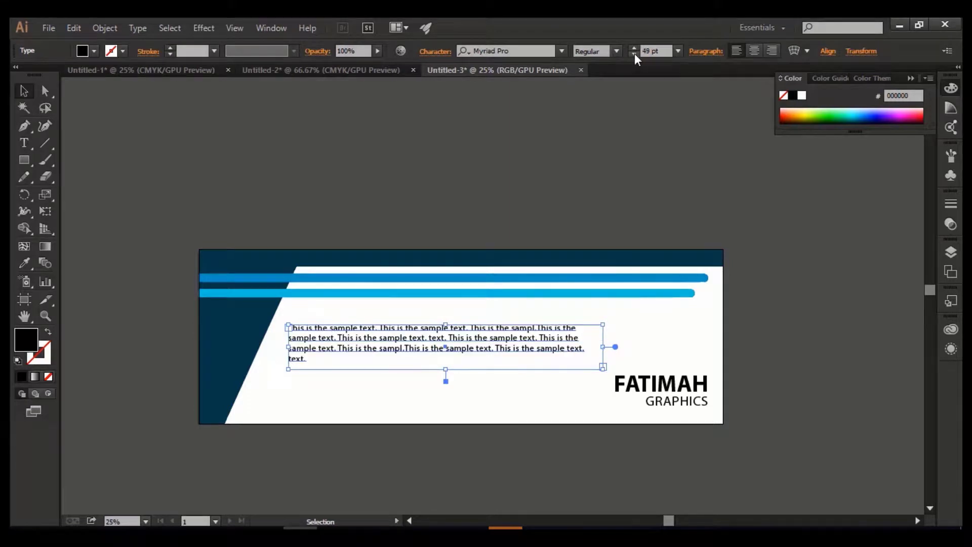
left_click(634, 54)
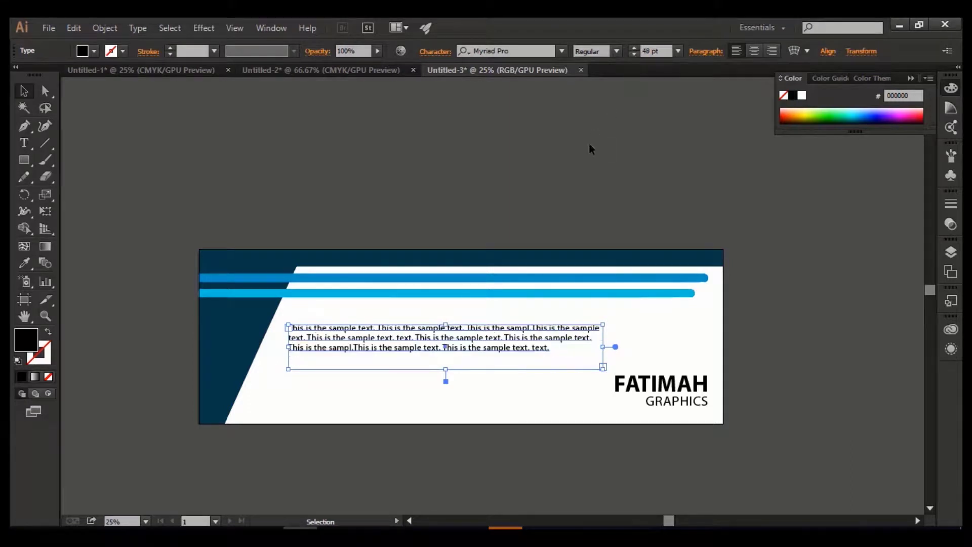
Recolor the GRAPHICS text with the blue 0090C2 sampled from the upper stripe
left_click(827, 51)
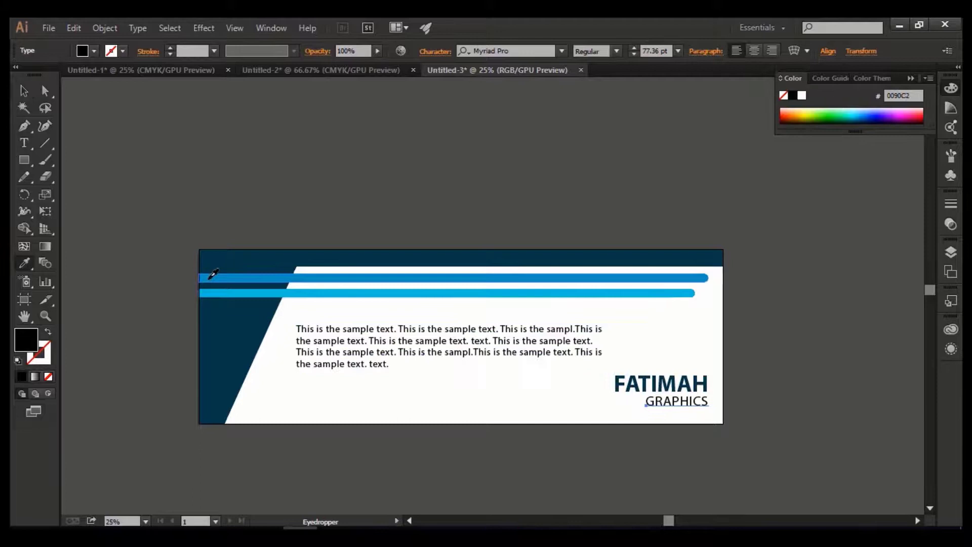
left_click(208, 278)
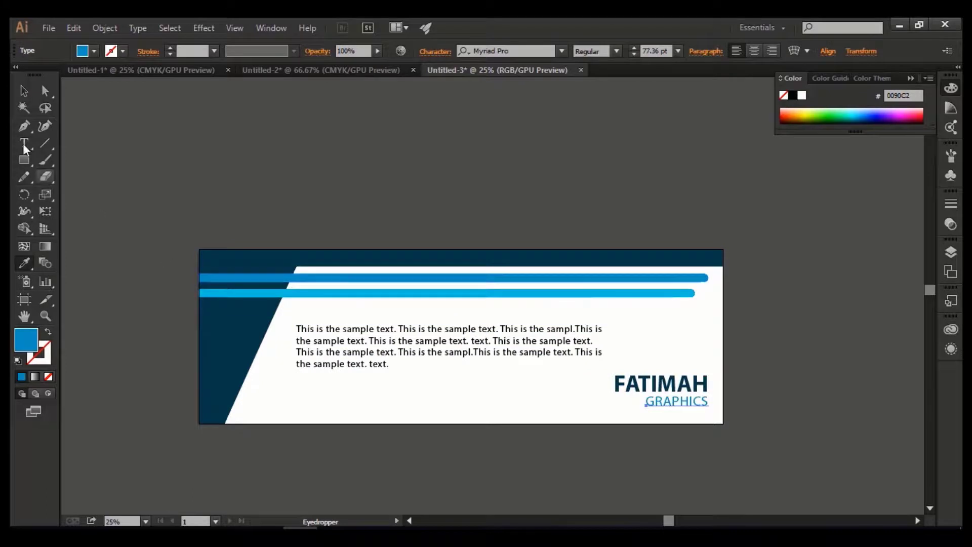
left_click(23, 92)
left_click(190, 139)
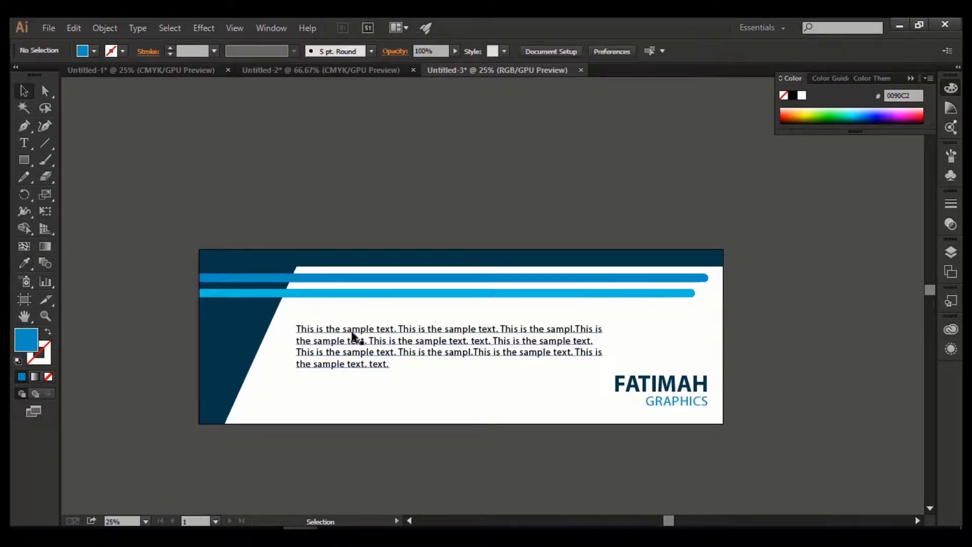
Recolor the sample paragraph with the dark blue 033747 sampled from the banner background, and deselect it
left_click(353, 336)
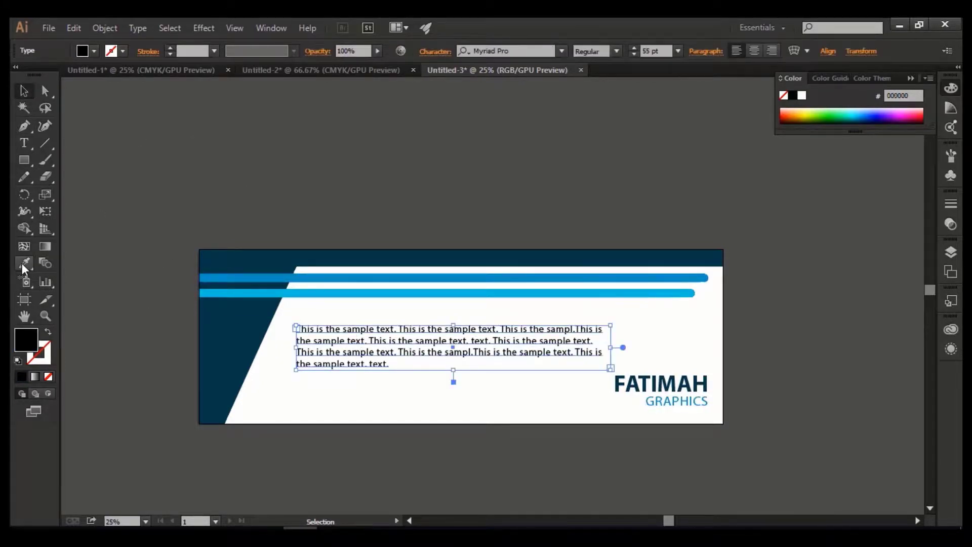
left_click(23, 263)
left_click(217, 318)
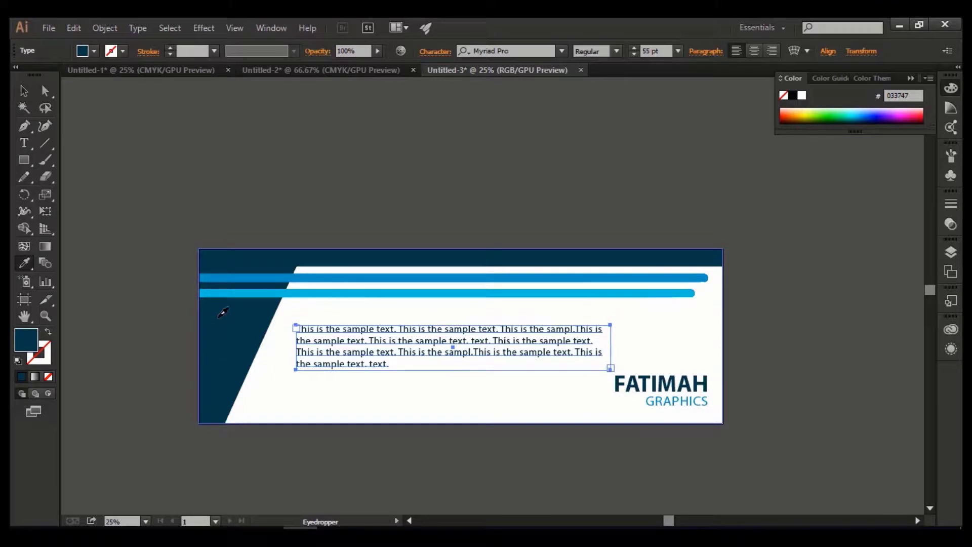
left_click(24, 90)
left_click(120, 148)
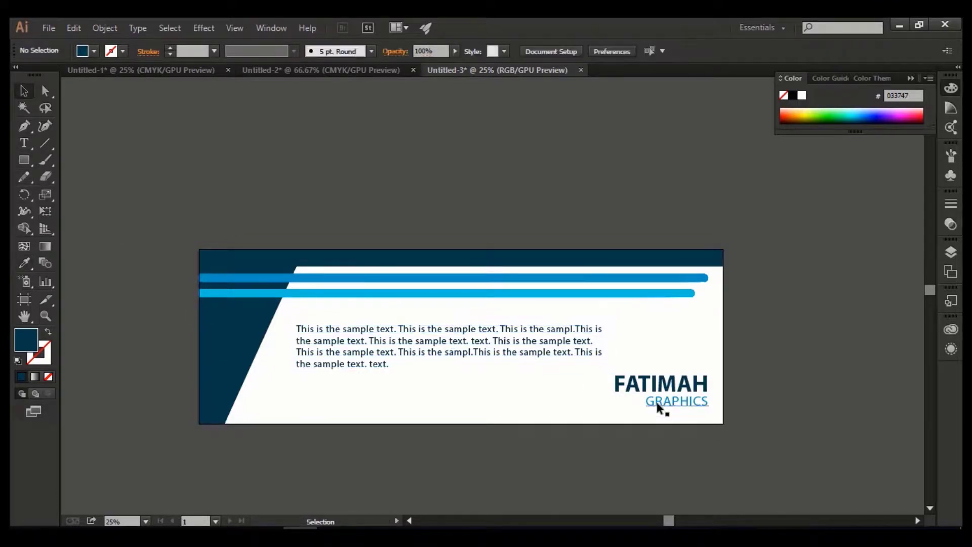
Recolor the GRAPHICS text with the dark blue 033747 sampled from the banner background, and deselect it
left_click(659, 408)
left_click(24, 262)
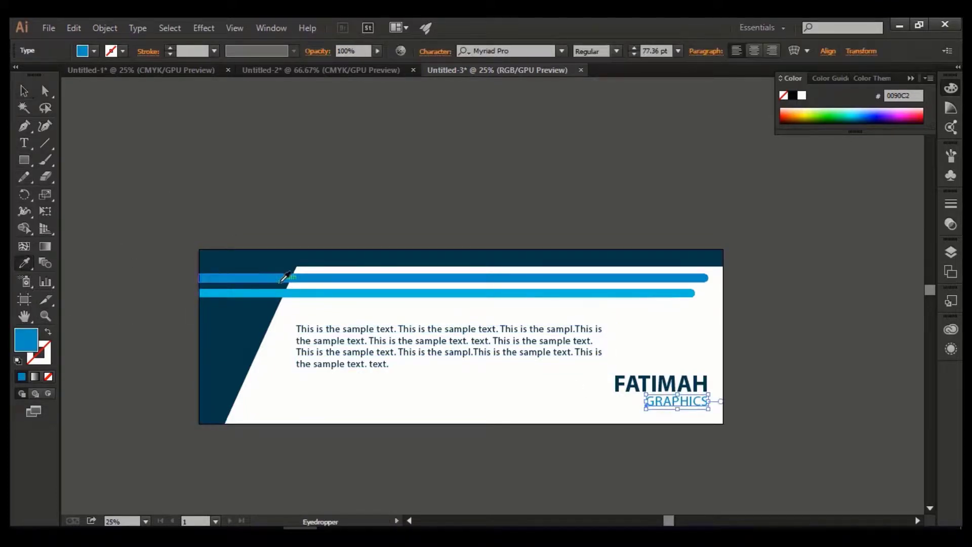
left_click(254, 310)
left_click(23, 90)
left_click(430, 320)
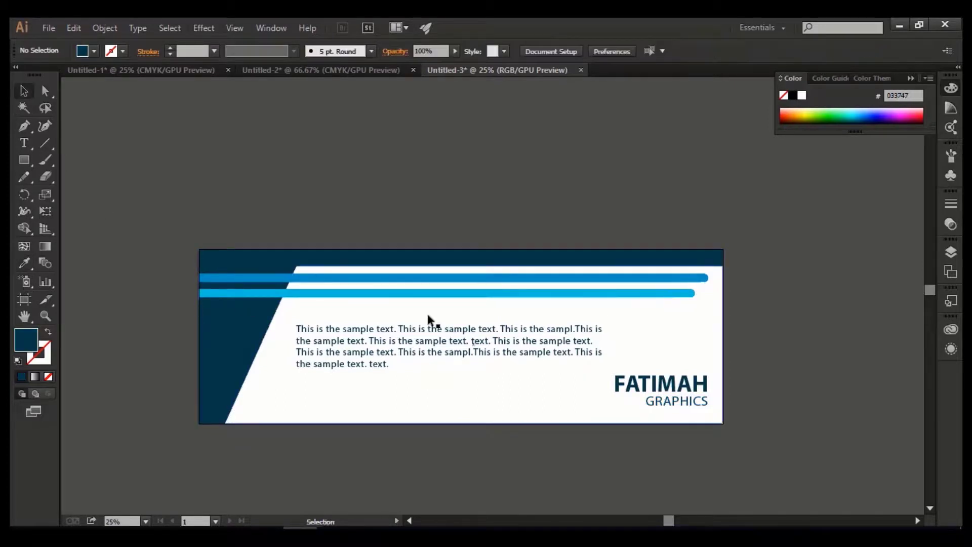
Create a new RGB document with one artboard 4000 pt wide and 3000 pt high
scroll(428, 315, "up", 2)
scroll(429, 316, "down", 1)
left_click_drag(443, 350, 445, 310)
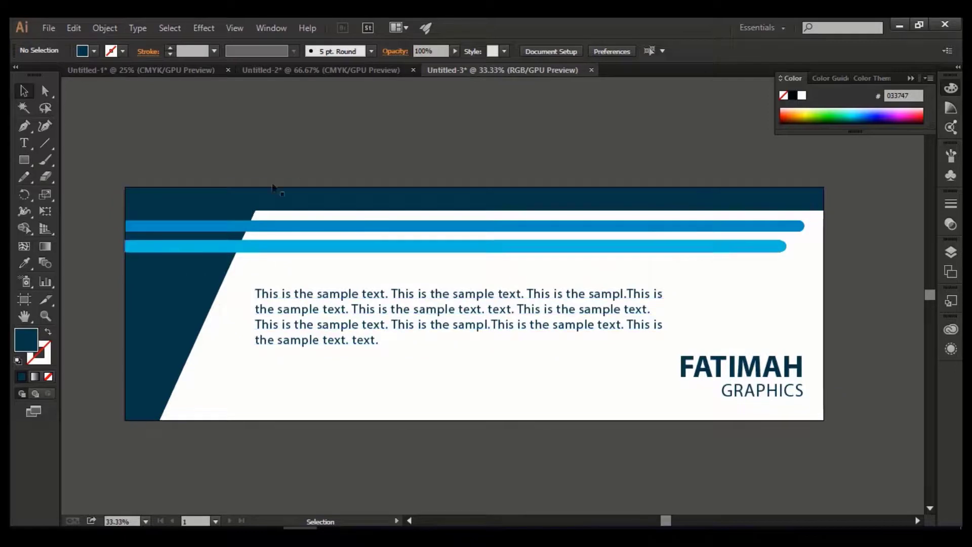
left_click(47, 30)
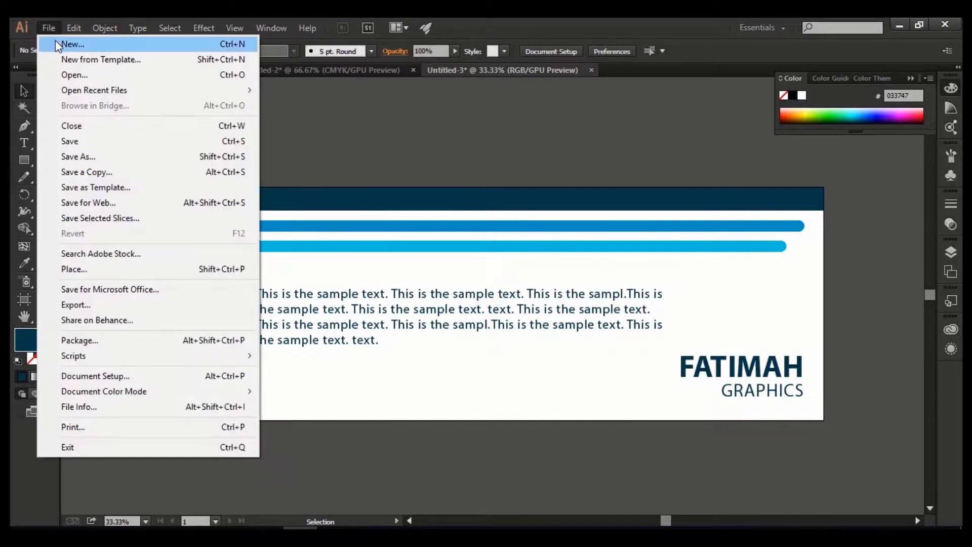
left_click(57, 44)
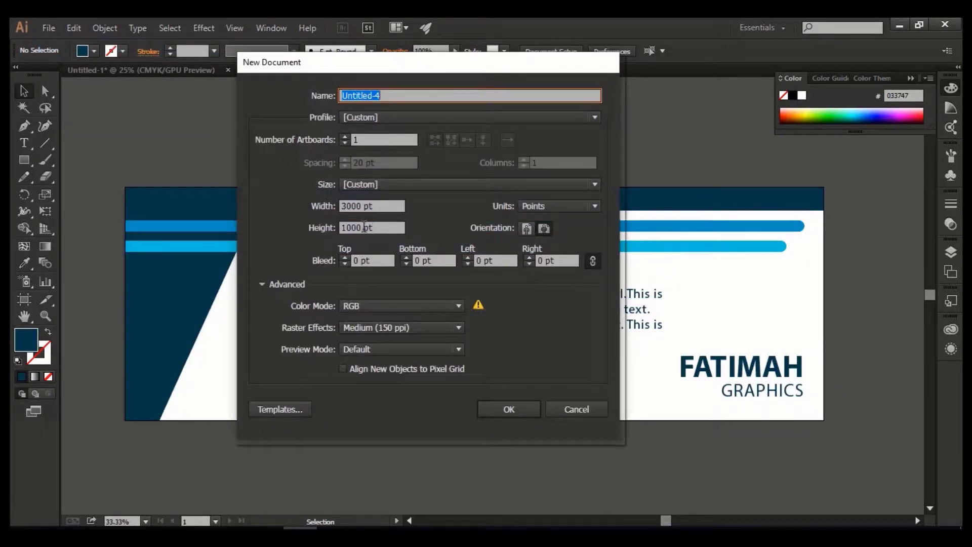
left_click(364, 226)
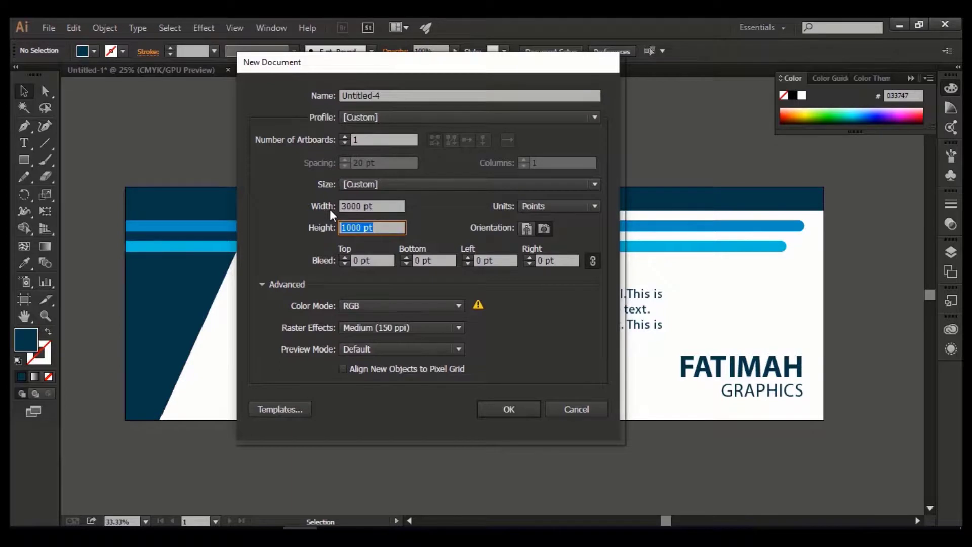
type("3000")
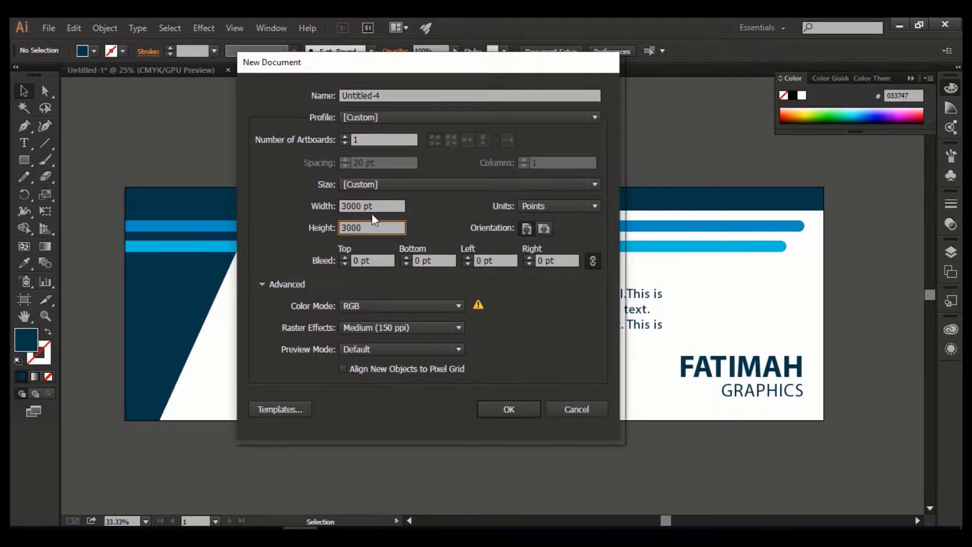
double_click(361, 205)
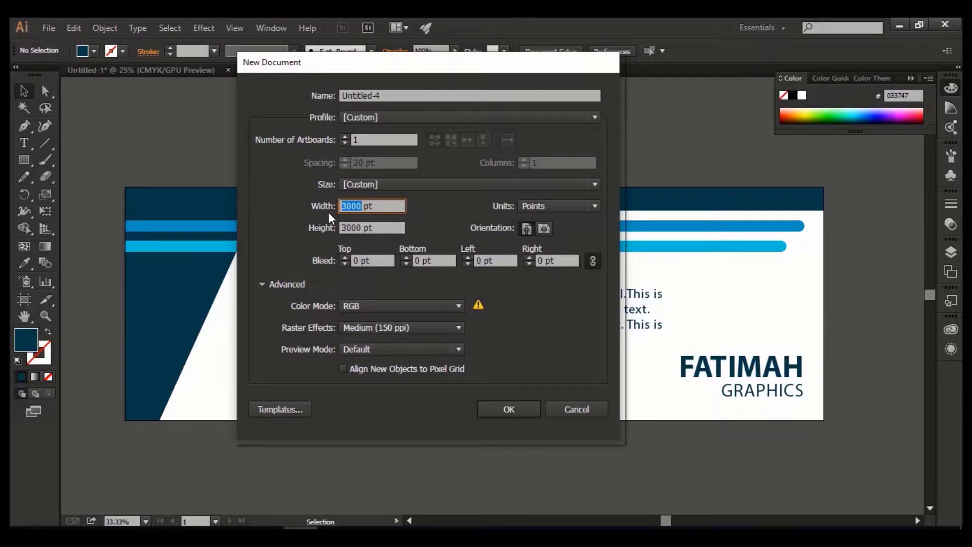
type("4000")
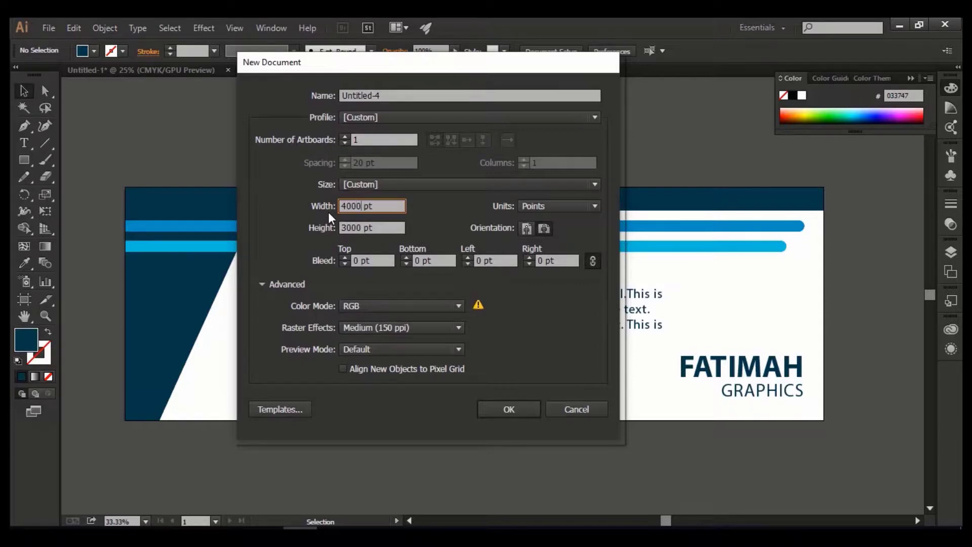
left_click(531, 410)
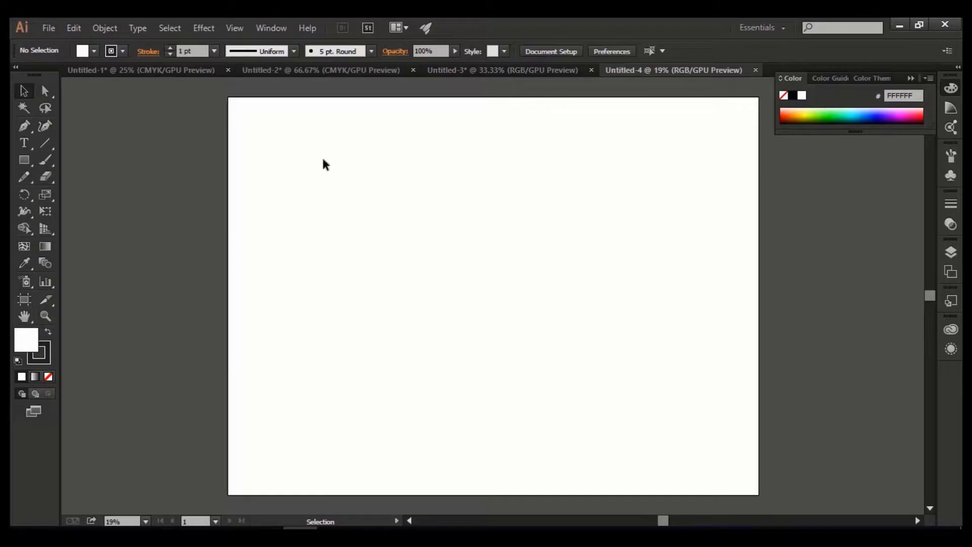
Copy the complete banner artwork from Untitled-3 into the new document and enlarge it to about 3563 by 1188 pt
left_click(505, 70)
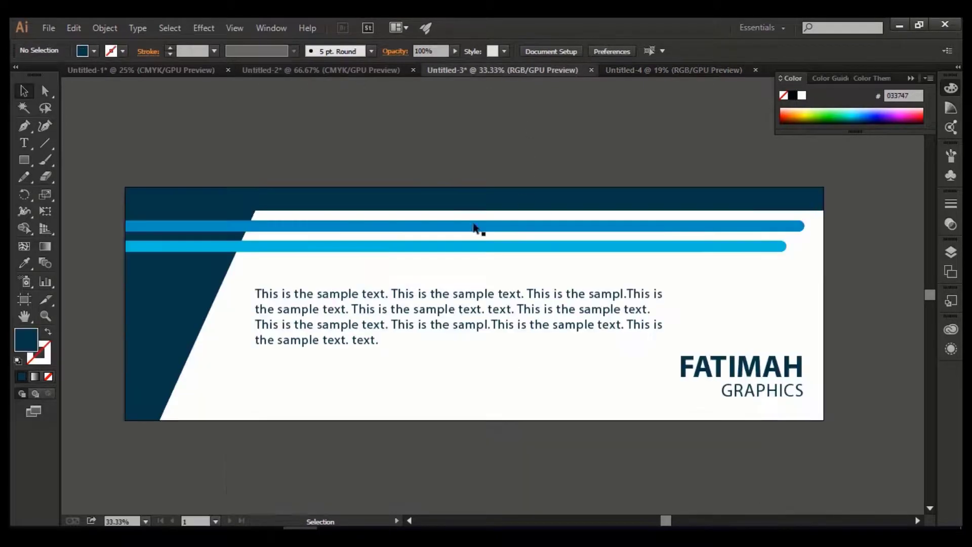
left_click_drag(101, 156, 820, 428)
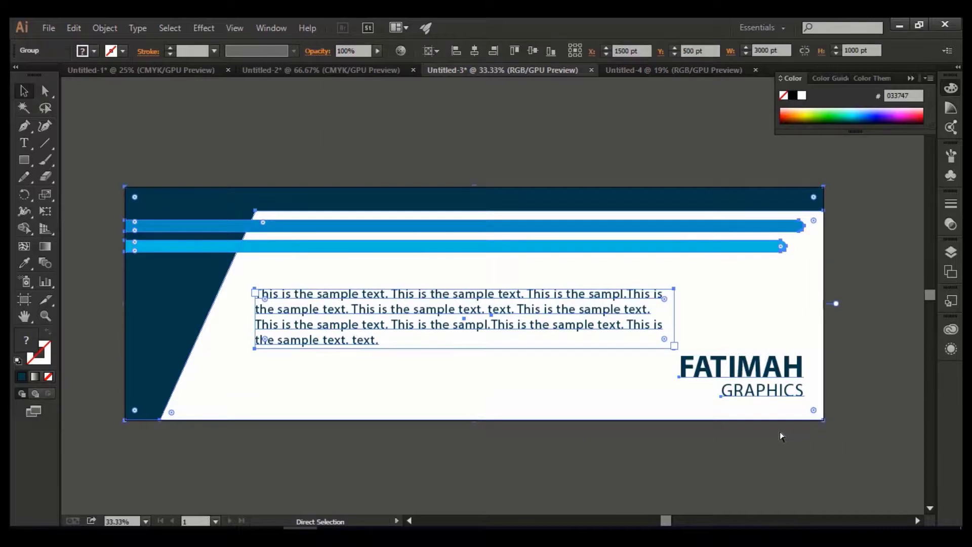
left_click(513, 139)
left_click(628, 70)
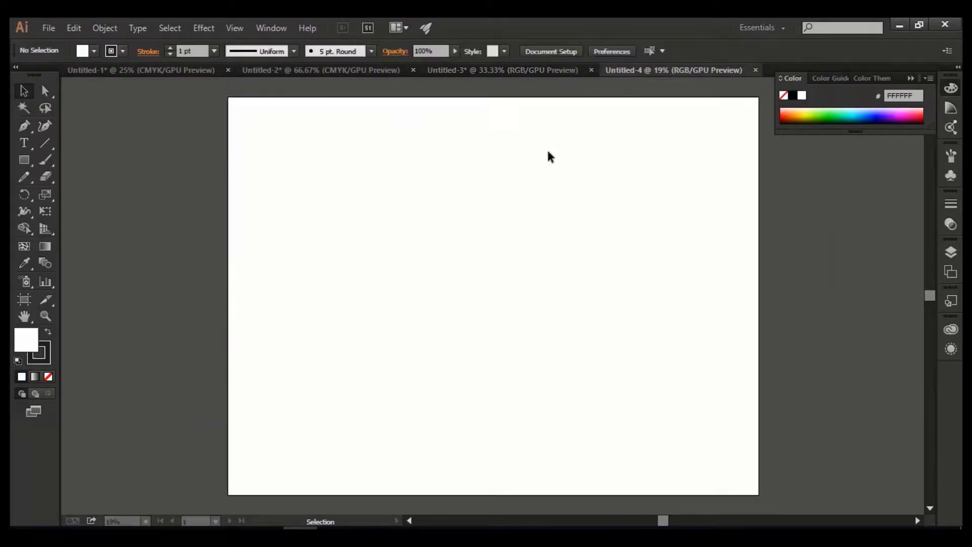
key("ctrl+v")
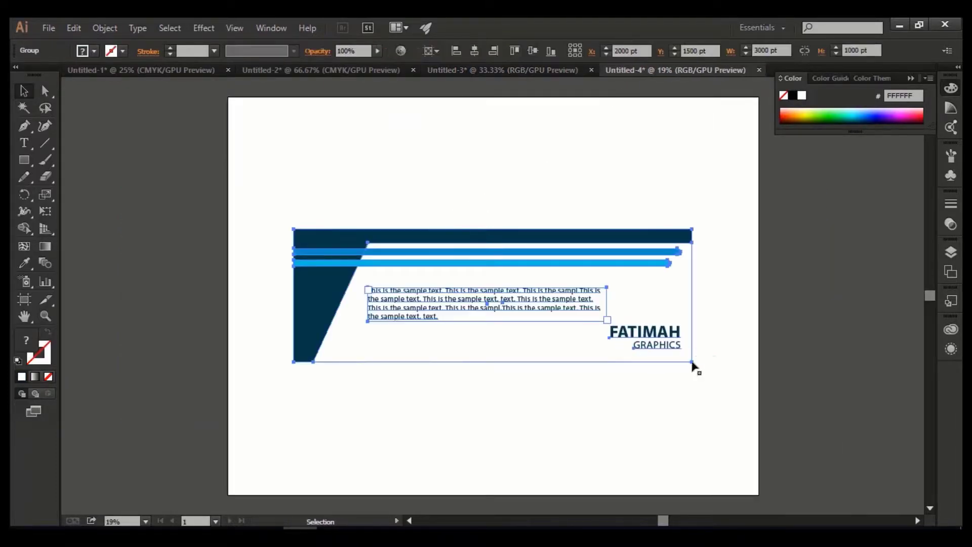
left_click(776, 346)
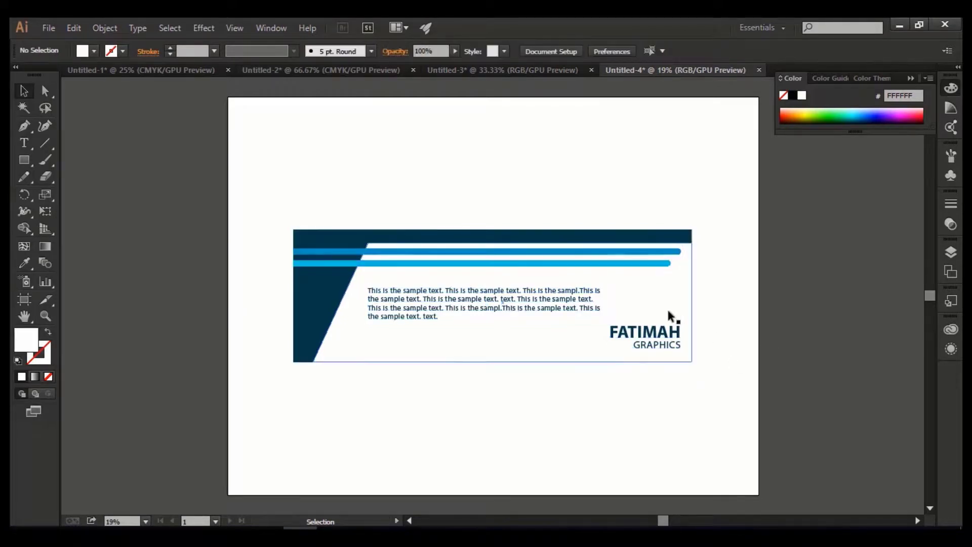
left_click(667, 307)
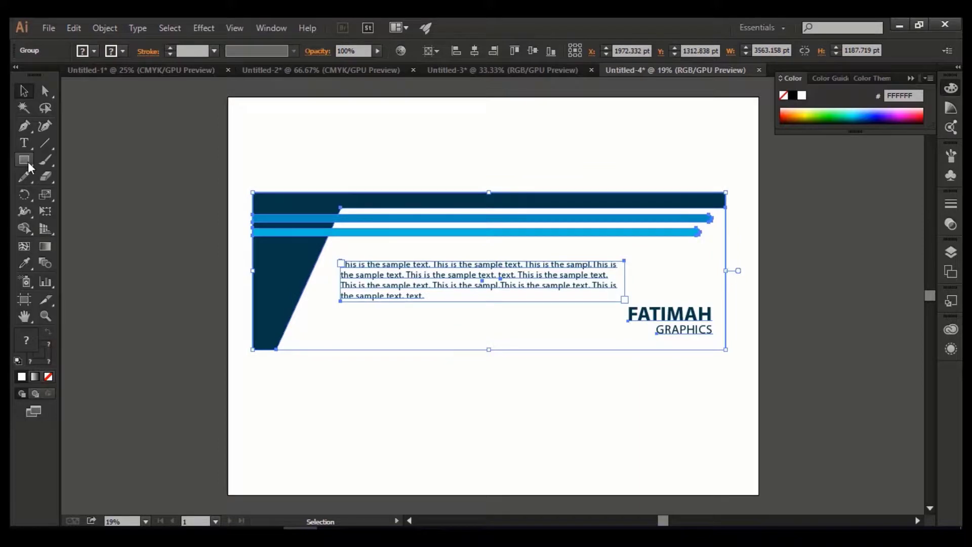
Draw a white rectangle covering the whole artboard and send it to the back behind the banner
left_click(28, 162)
left_click_drag(228, 96, 758, 493)
left_click(20, 91)
right_click(417, 244)
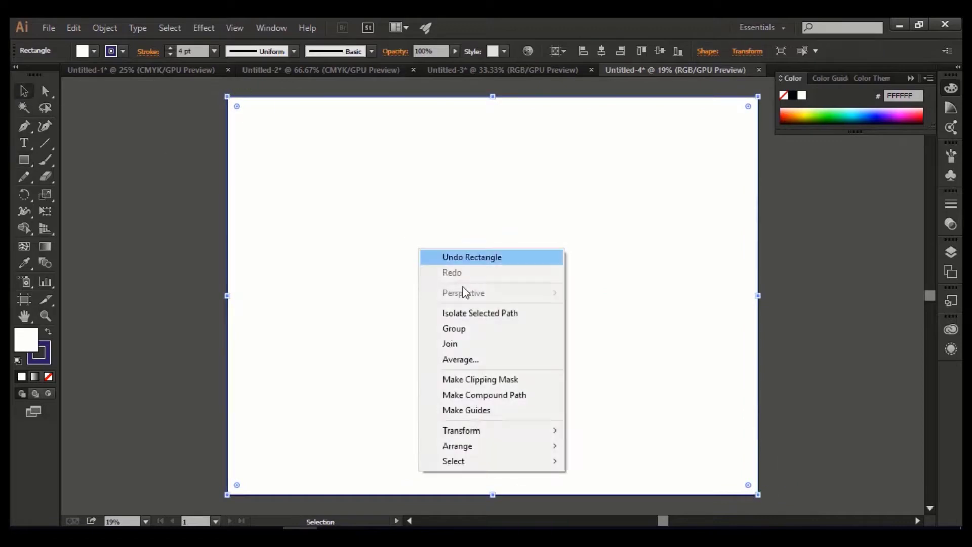
mouse_move(538, 449)
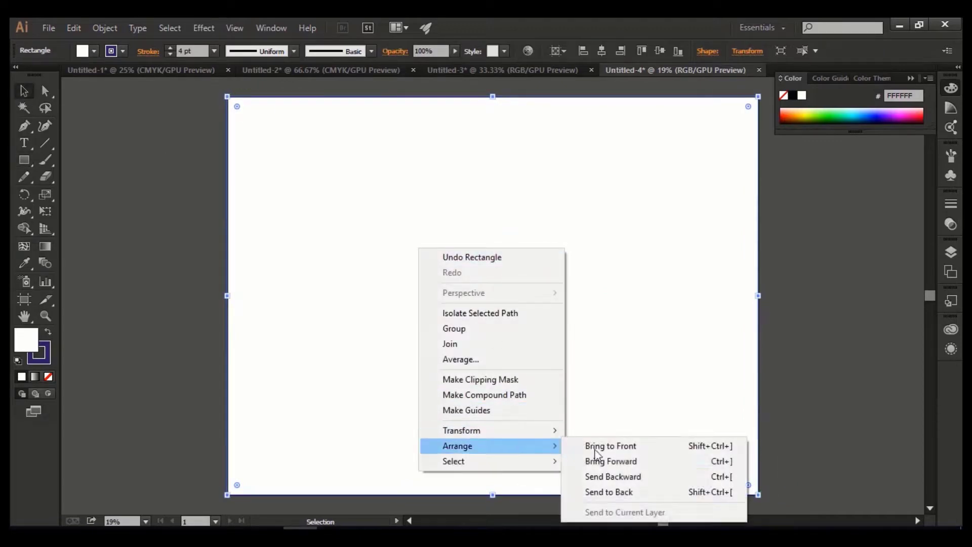
left_click(623, 490)
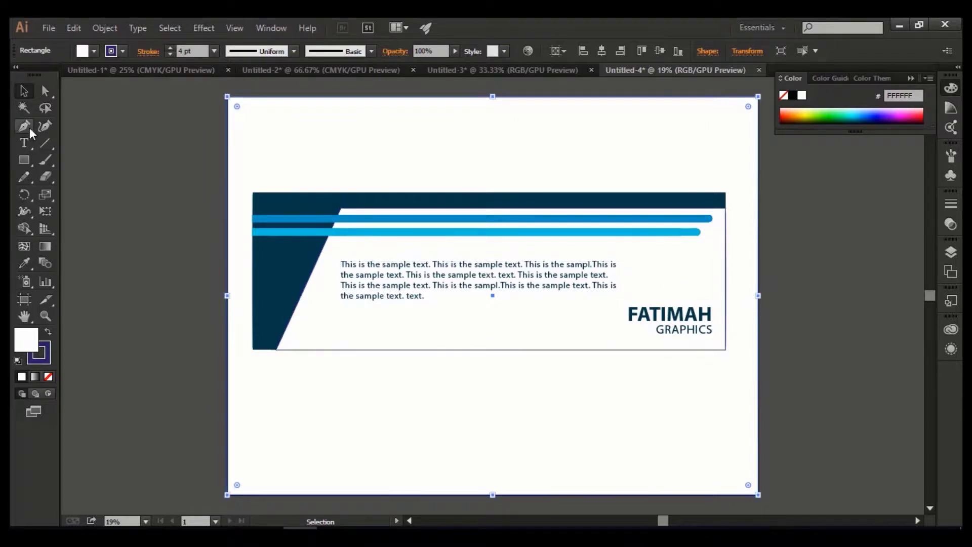
Draw a rectangle exactly over the banner and fill it with black 000000, without a stroke
left_click(29, 160)
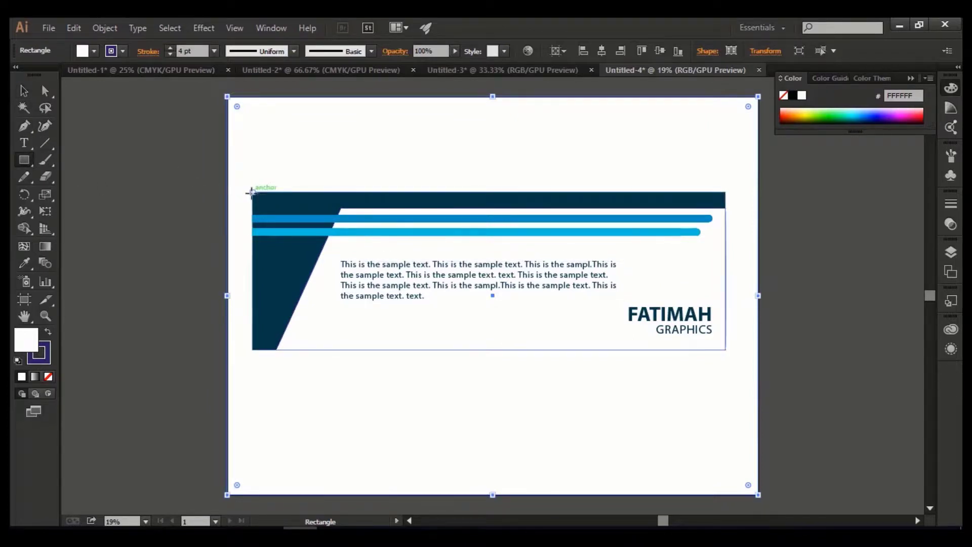
mouse_move(252, 191)
left_mouse_down()
mouse_move(328, 259)
mouse_move(726, 349)
left_mouse_up()
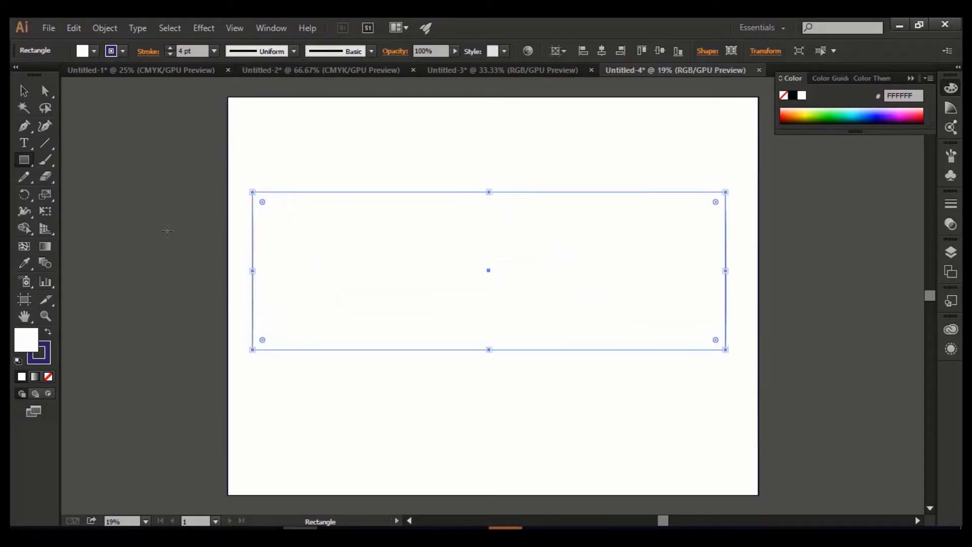
key("v")
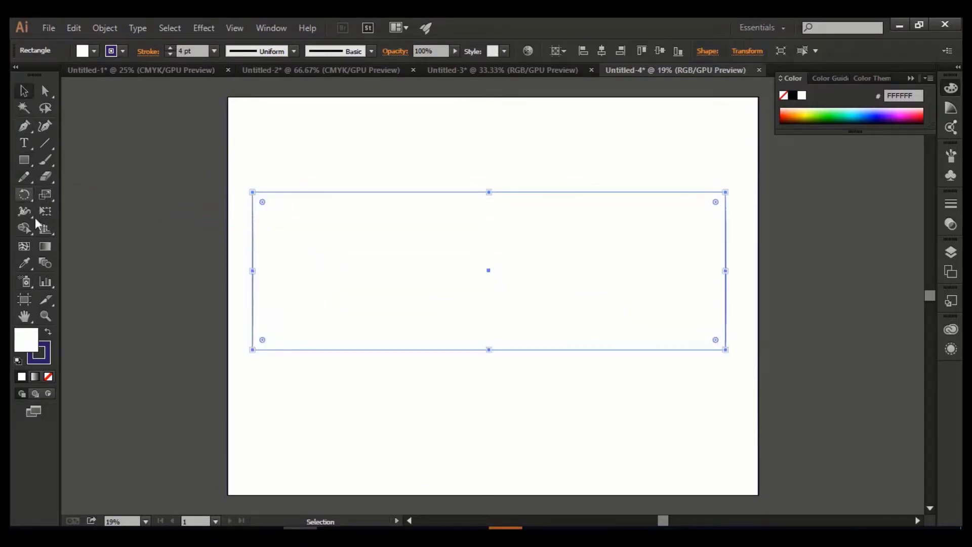
double_click(27, 339)
left_click(461, 303)
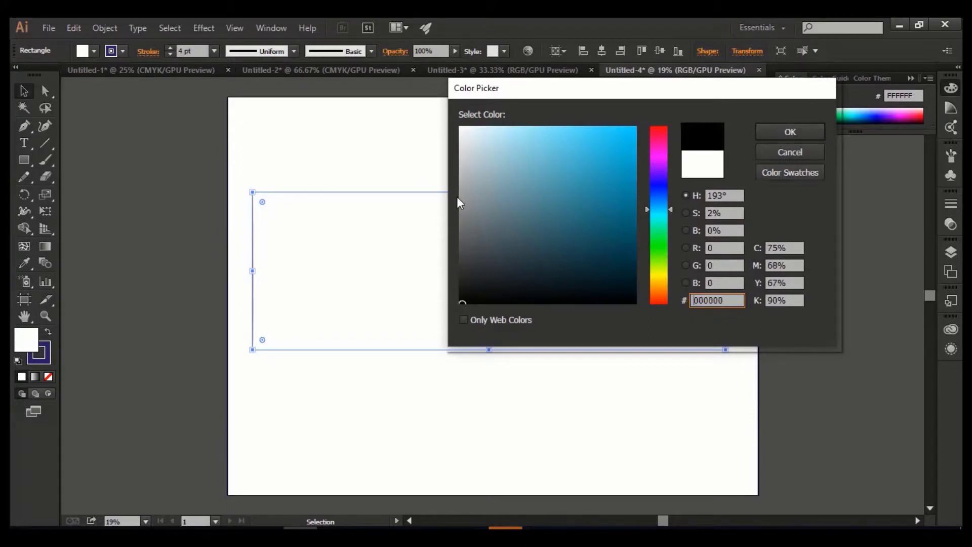
left_click(771, 136)
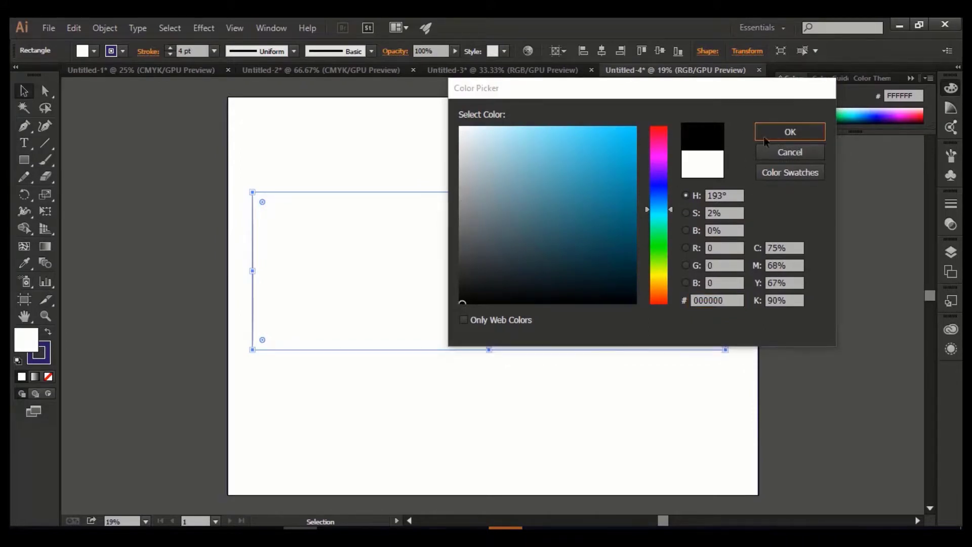
Apply a Gaussian Blur effect to the black rectangle
left_click(203, 27)
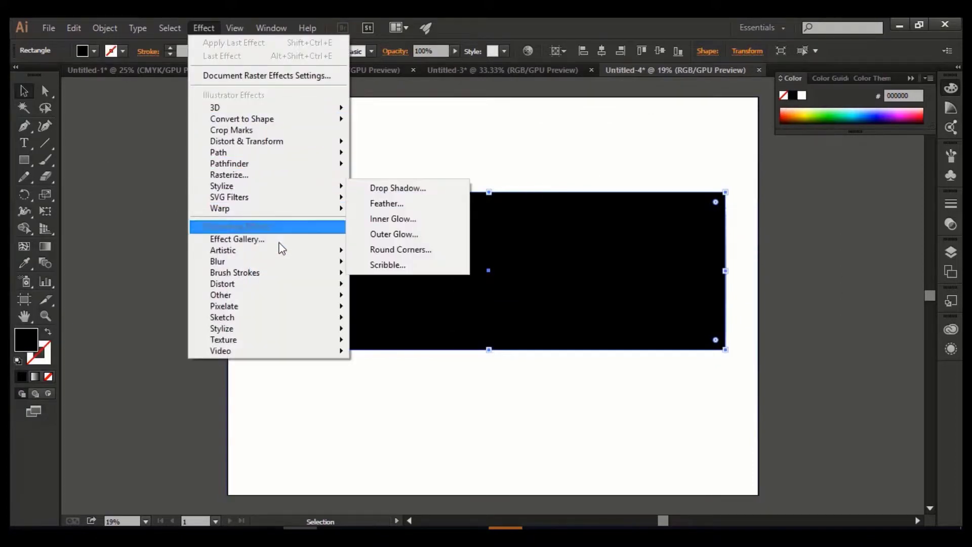
left_click(375, 264)
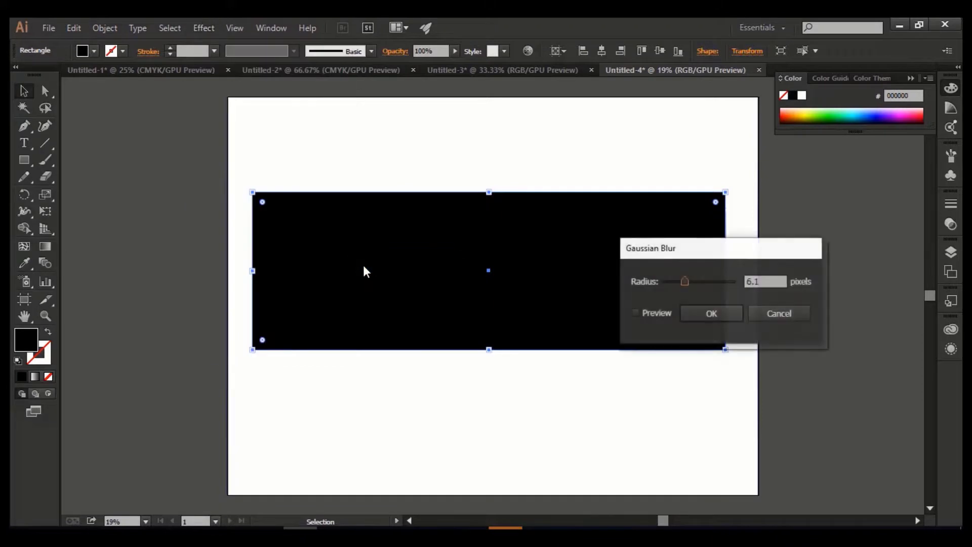
left_click(634, 313)
left_click(703, 314)
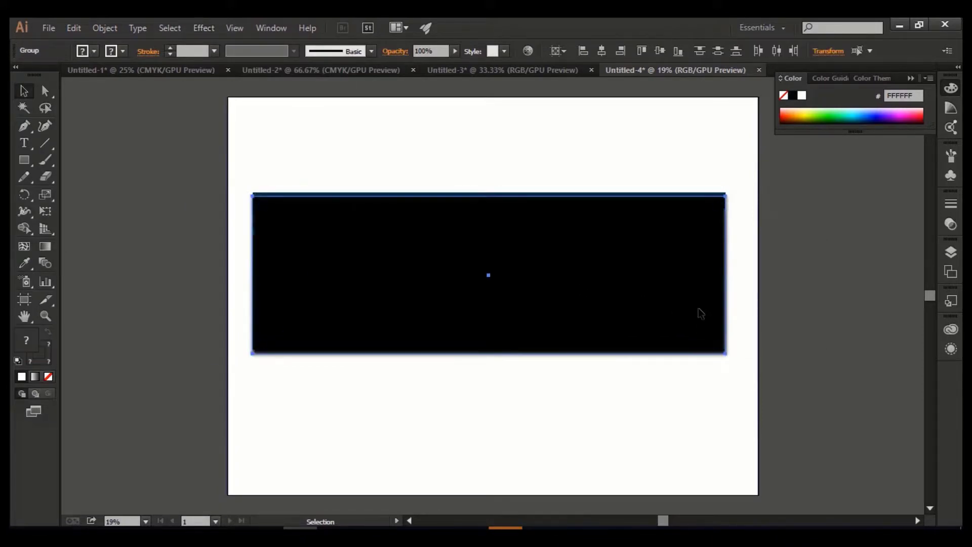
Send the blurred black rectangle backward behind the banner, narrowed slightly and shifted down to show beneath the banner's lower edge
right_click(699, 308)
mouse_move(728, 289)
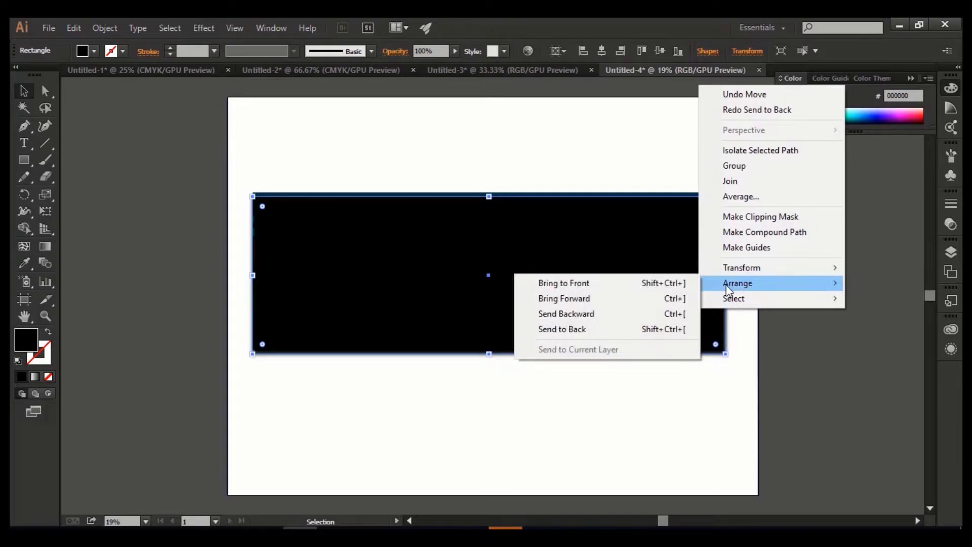
left_click(655, 318)
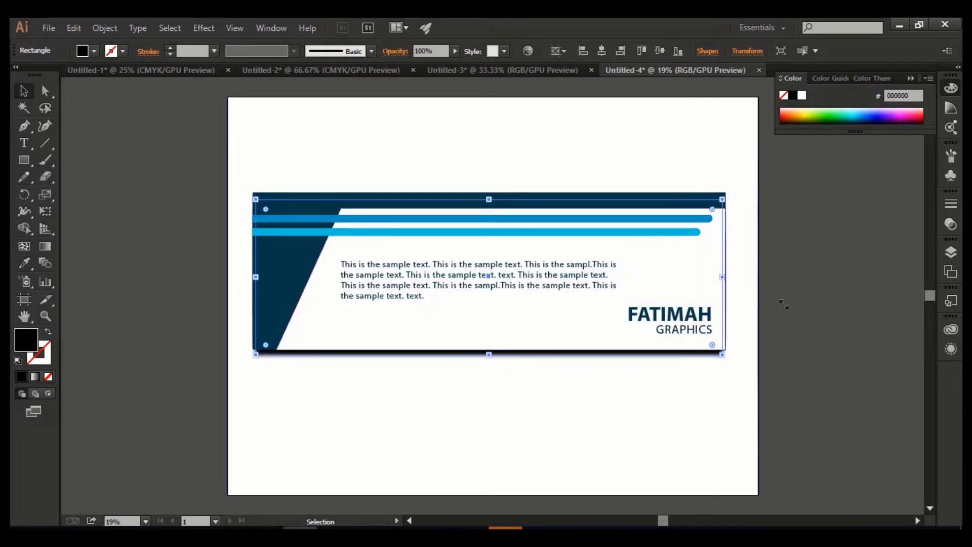
key("Down")
key("Down")
key("Down")
key("Down")
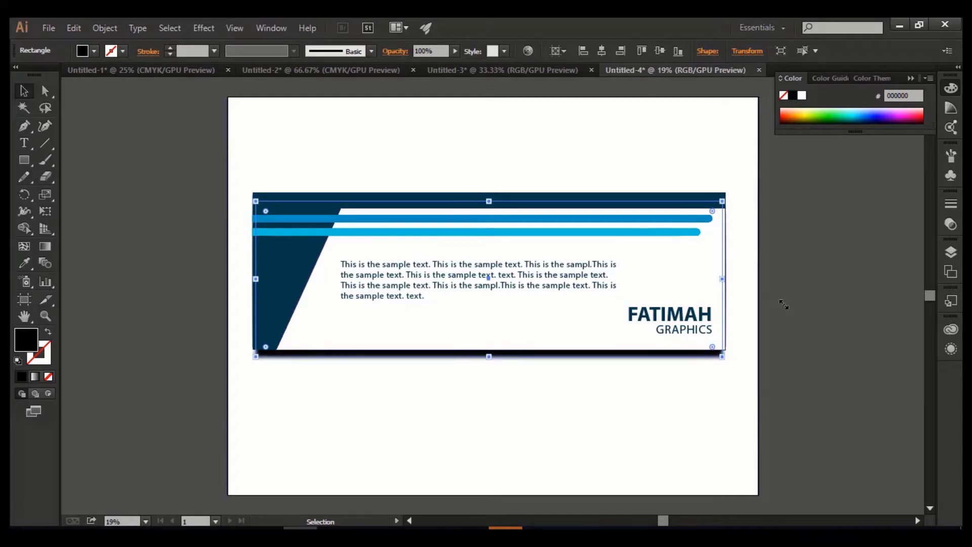
key("Down")
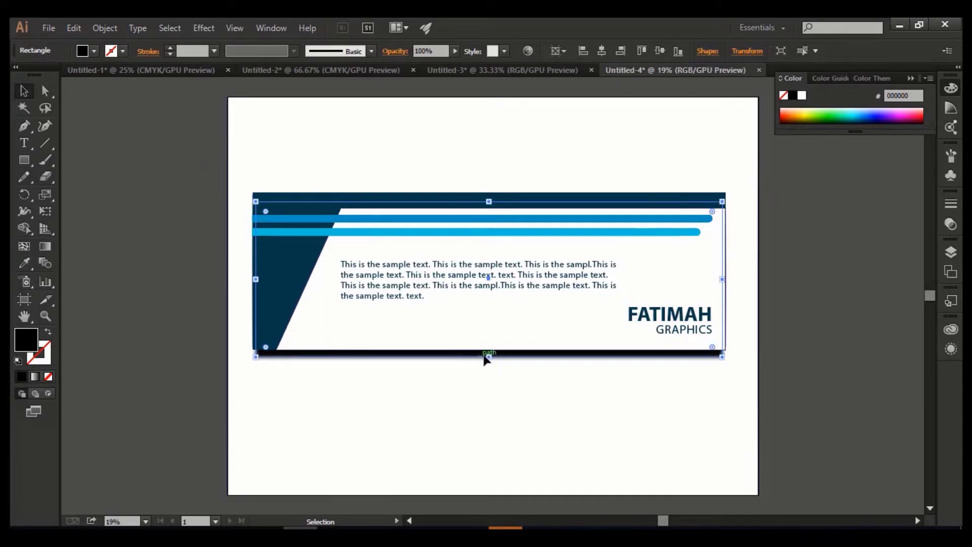
Bend the middle of the shadow's lower edge up to the banner's bottom edge with the Curvature tool, and deselect it
left_click(502, 352)
left_click(504, 356)
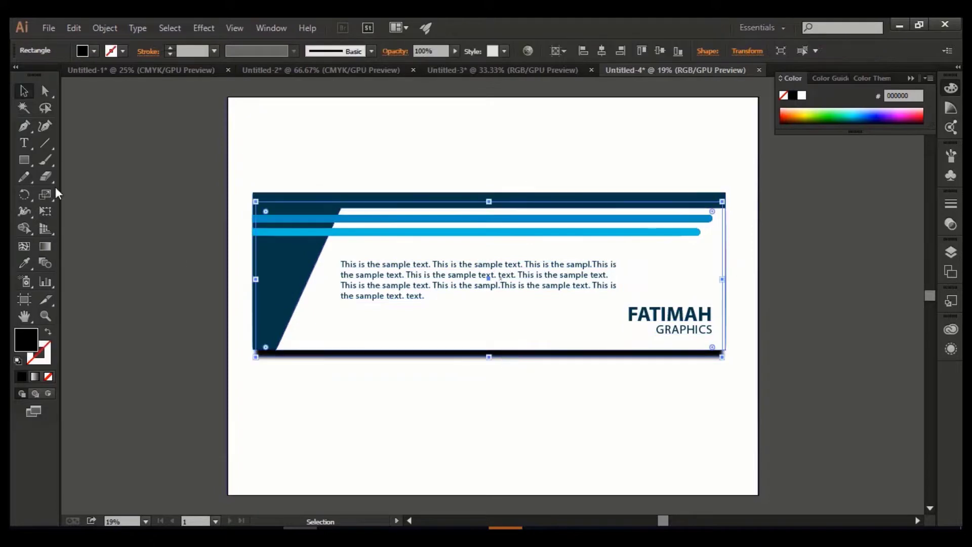
left_click(49, 128)
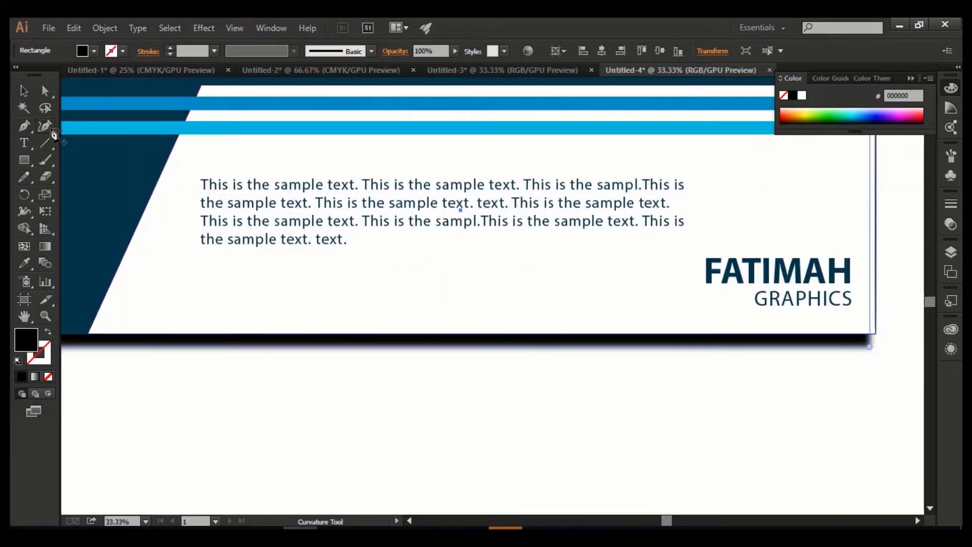
left_click(440, 348)
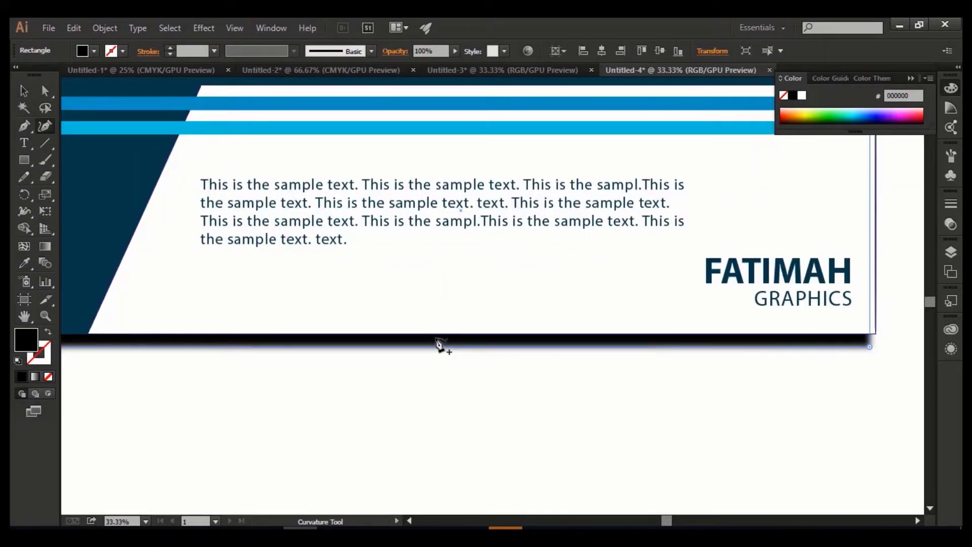
left_click(440, 347)
left_click_drag(440, 348, 440, 332)
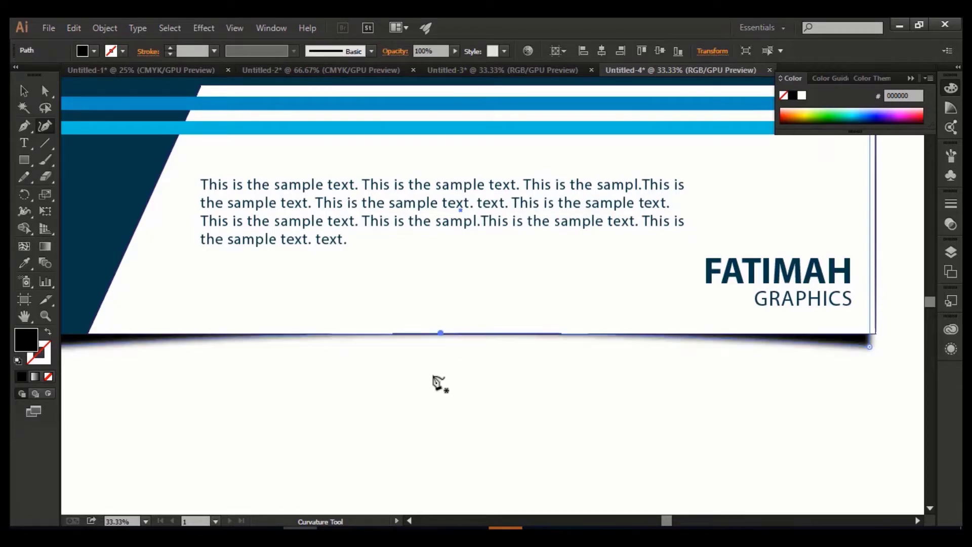
scroll(339, 333, "down", 2)
scroll(339, 333, "up", 1)
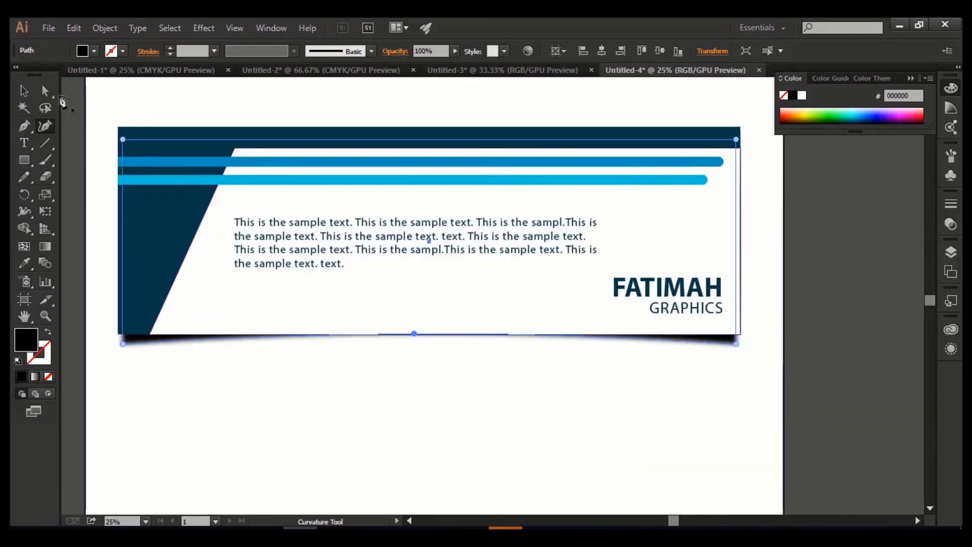
left_click(24, 91)
left_click(77, 160)
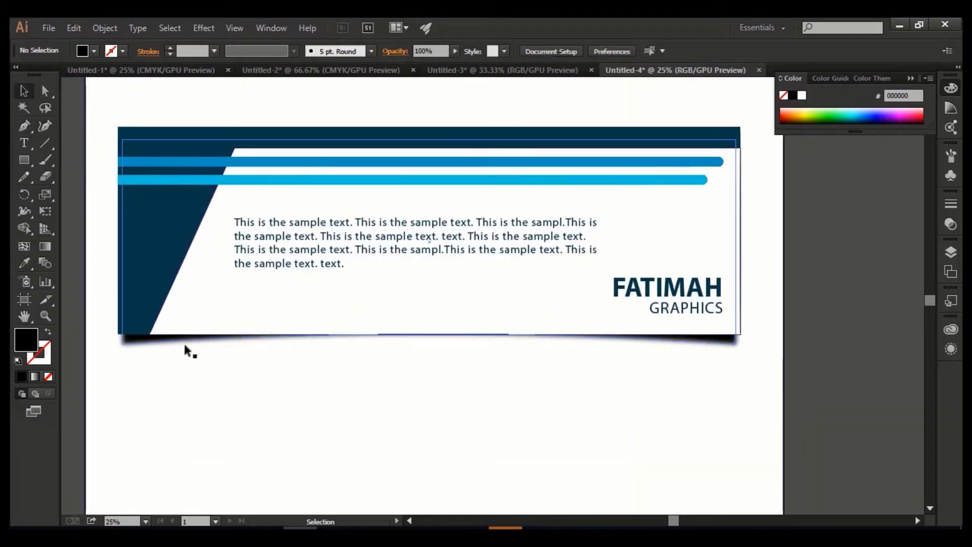
Lower the blurred shadow's opacity to 52% and nudge it slightly further down below the banner
left_click(162, 340)
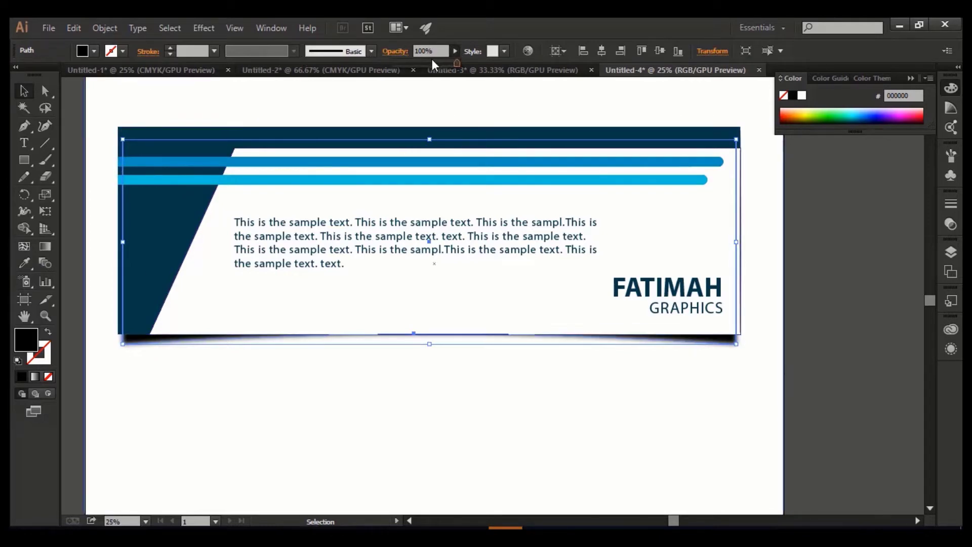
left_click(432, 62)
left_click(508, 413)
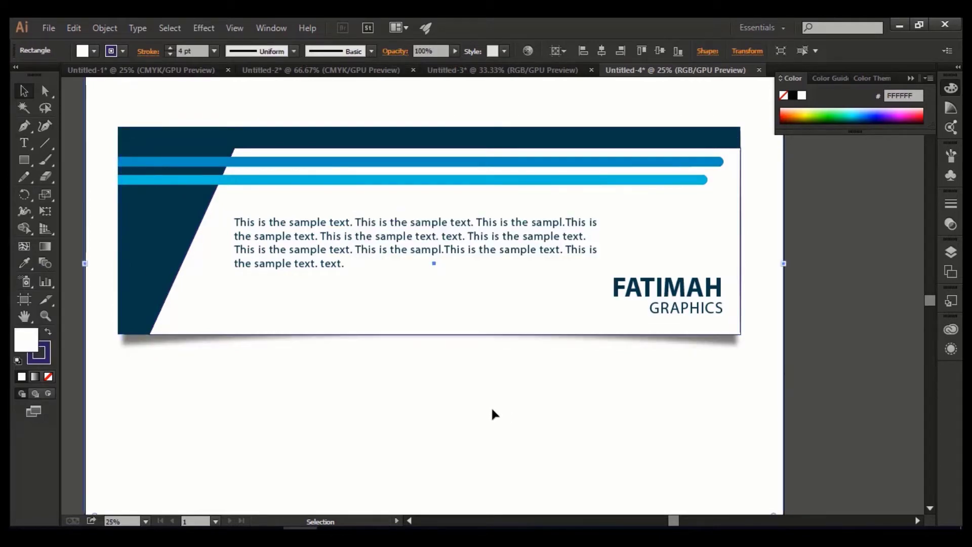
left_click(646, 341)
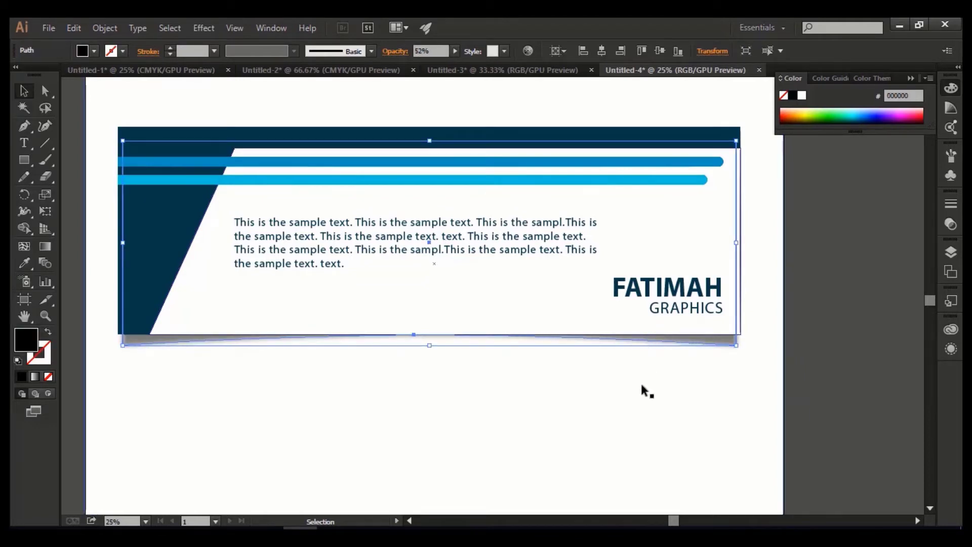
left_click(563, 360)
scroll(563, 360, "down", 1)
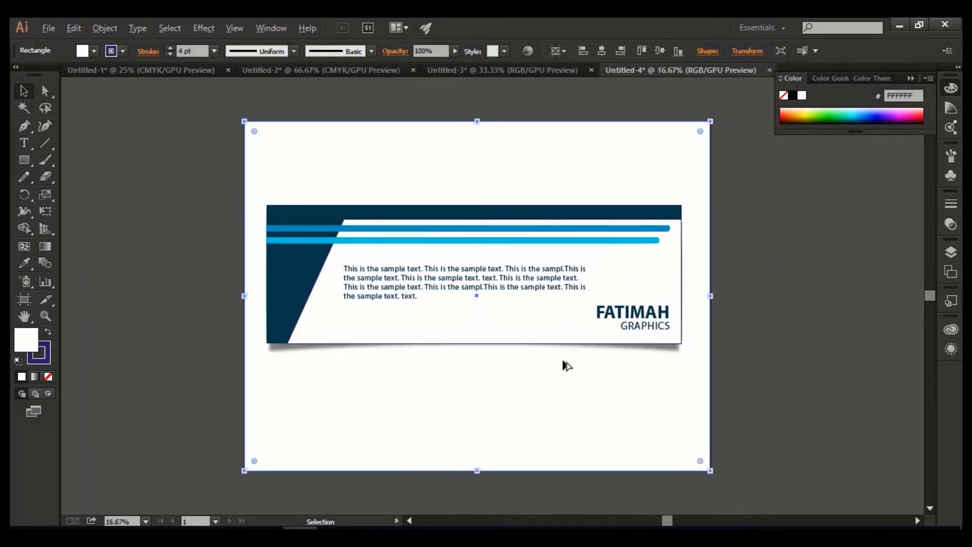
Fill the large background rectangle behind the banner with the light grey swatch BCBEC0
left_click(666, 348)
left_click(697, 402)
left_click(93, 51)
left_click(97, 112)
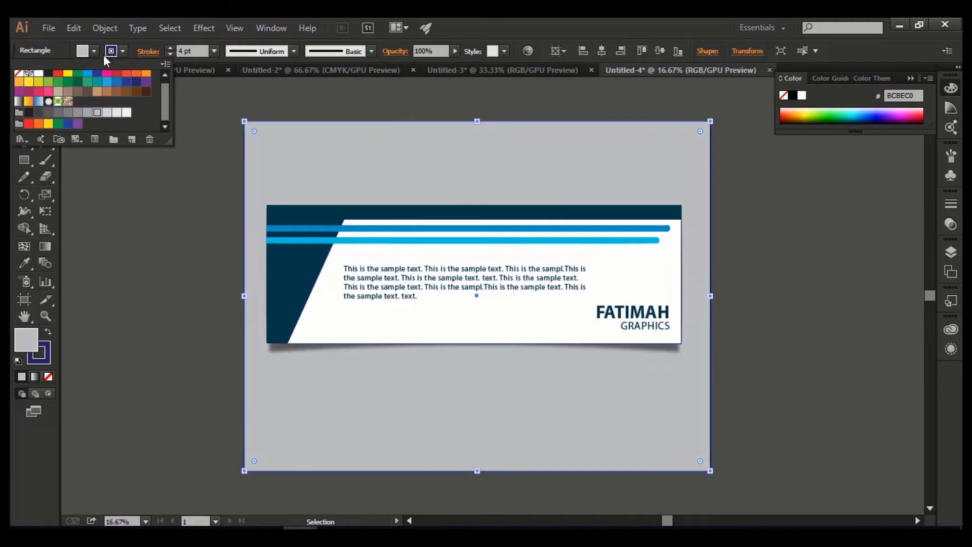
left_click(97, 50)
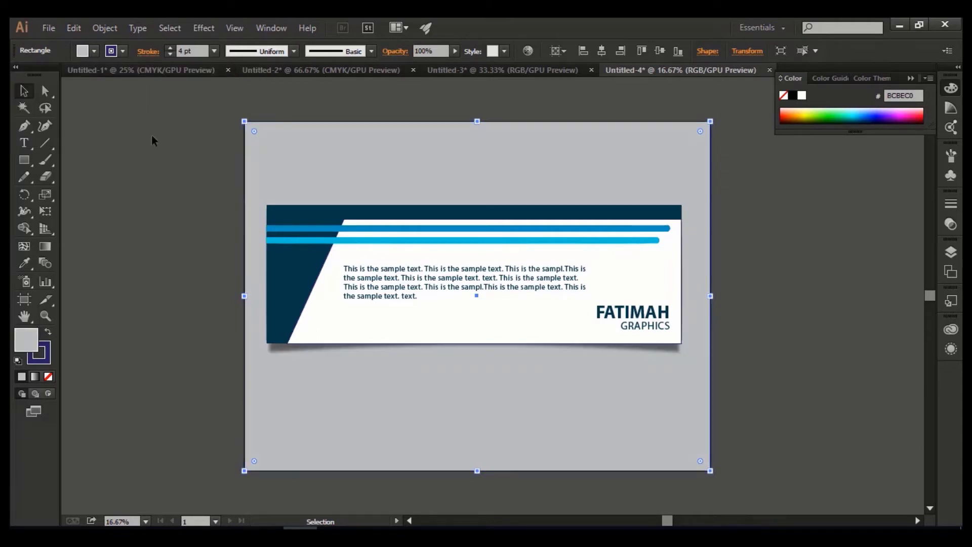